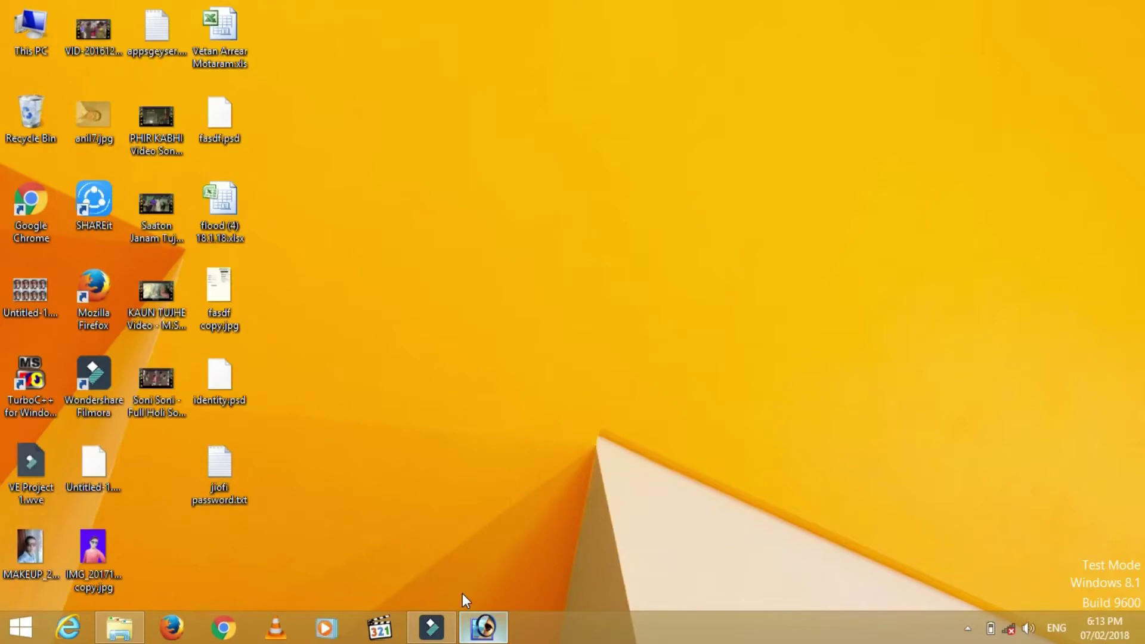
Open the Camera folder at Local Disk (D:) > Redmi > Phone > DCIM in File Explorer
{"action": "left_click", "coordinate": [481, 631]}
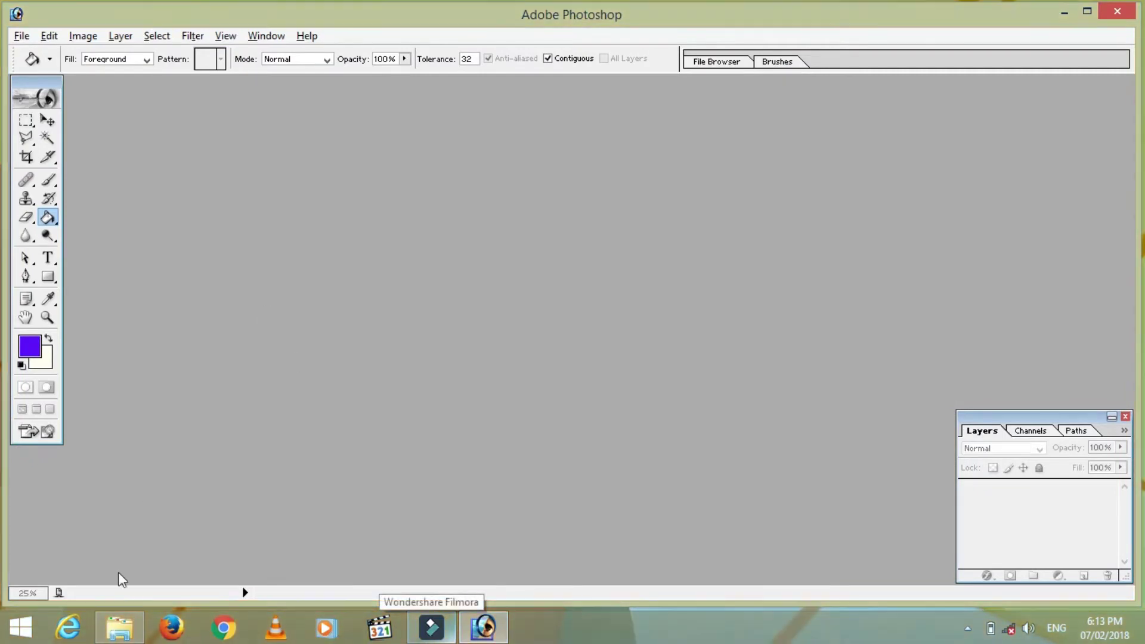
{"action": "left_click", "coordinate": [119, 627]}
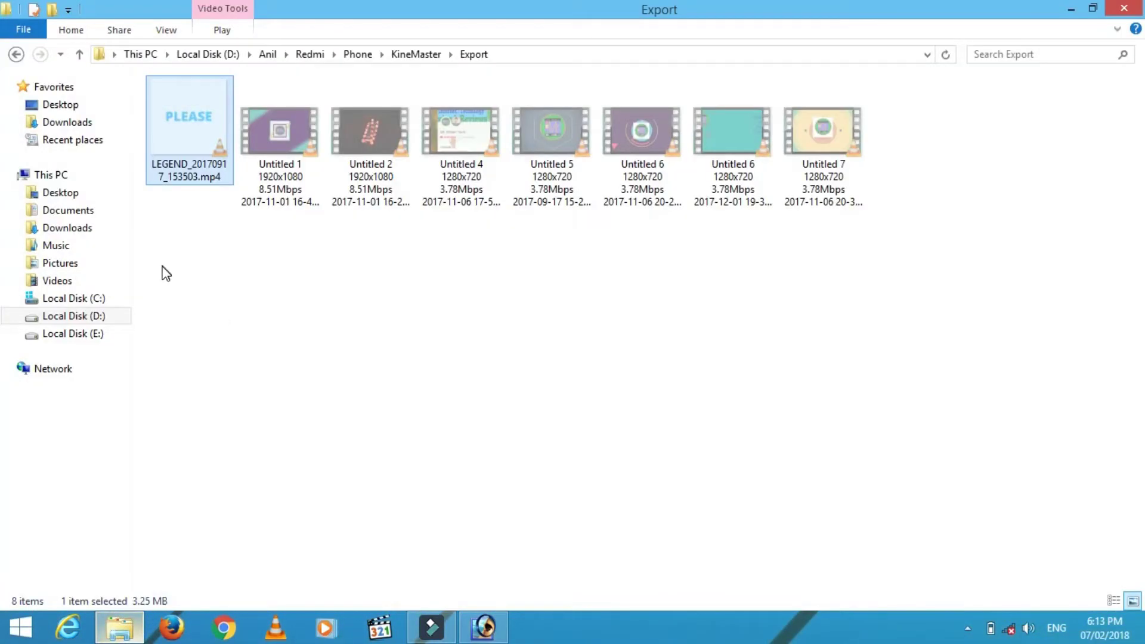
{"action": "left_click", "coordinate": [117, 316]}
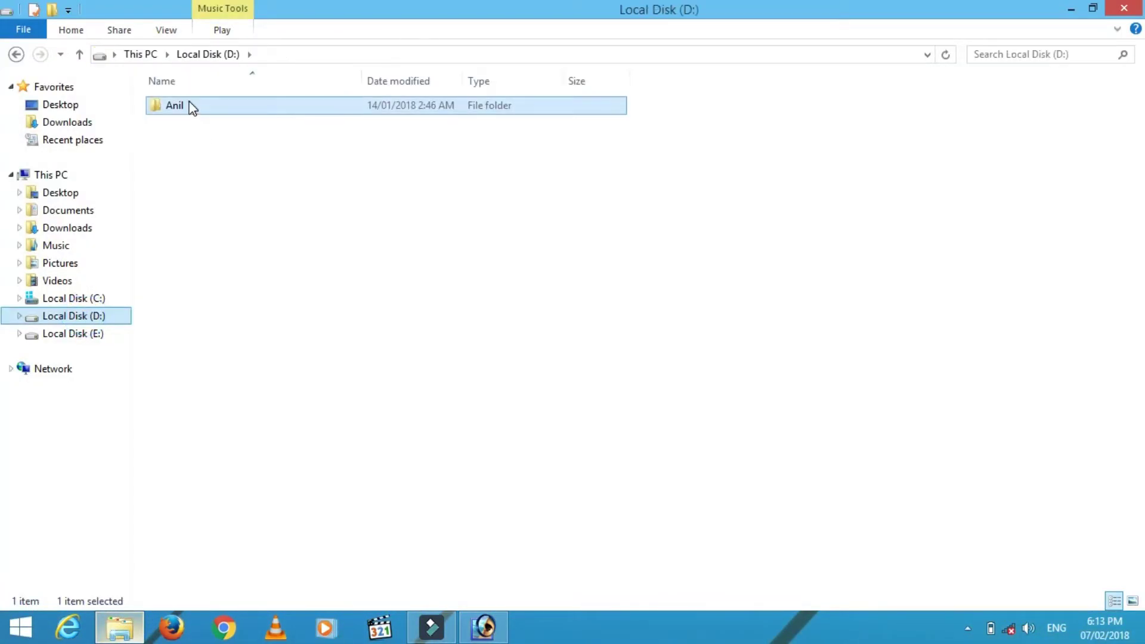
{"action": "double_click", "coordinate": [189, 106]}
{"action": "double_click", "coordinate": [190, 126]}
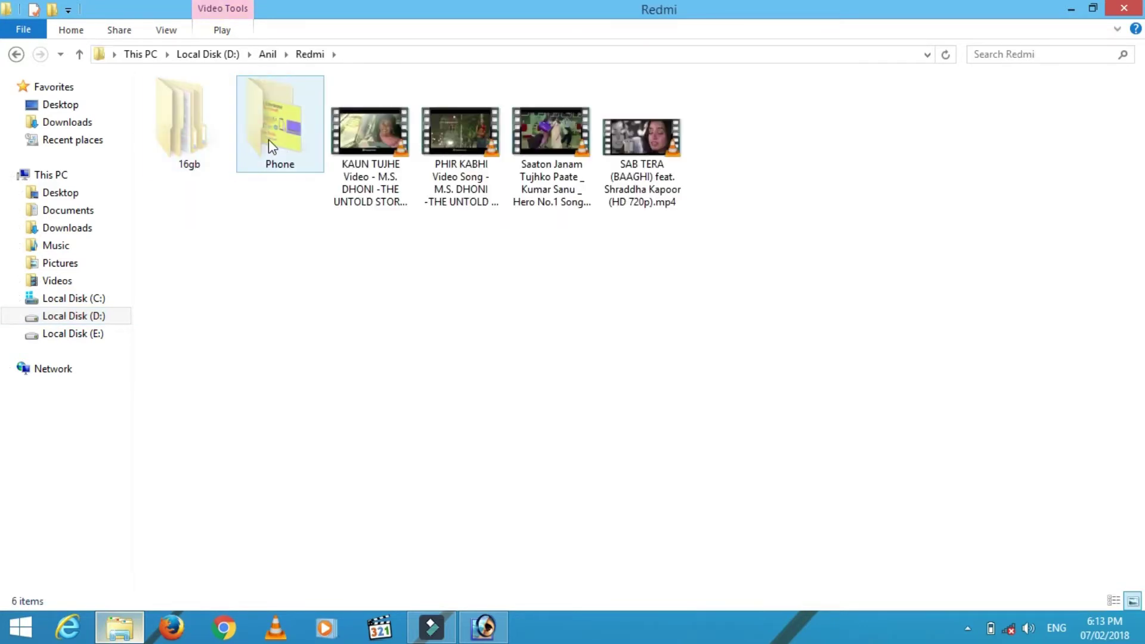
{"action": "double_click", "coordinate": [268, 134]}
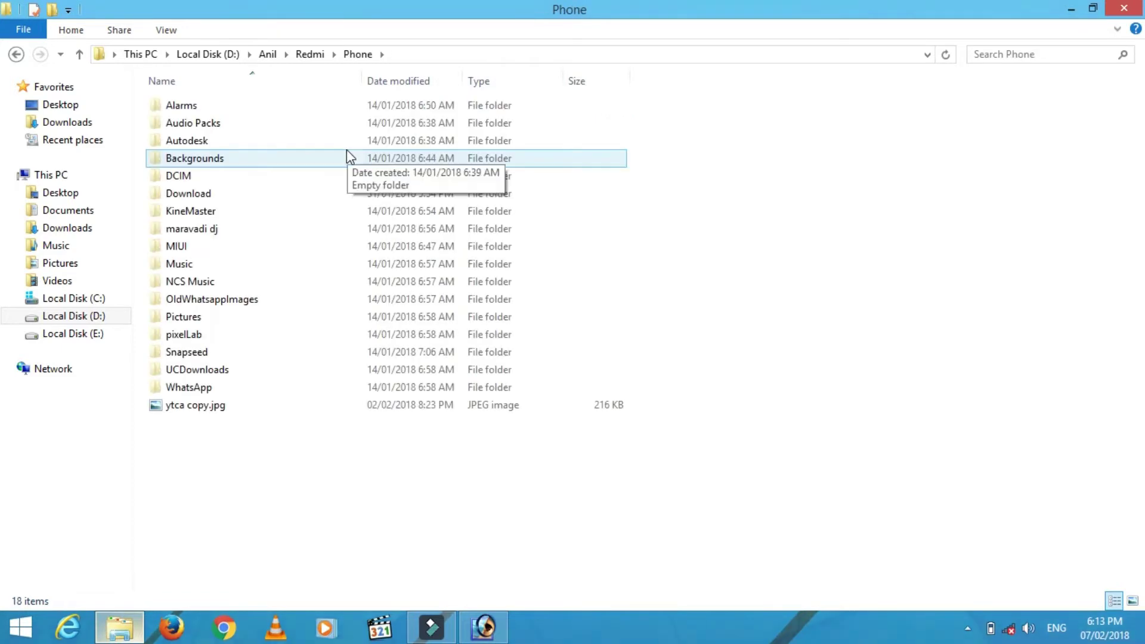
{"action": "left_click", "coordinate": [243, 182]}
{"action": "double_click", "coordinate": [243, 179]}
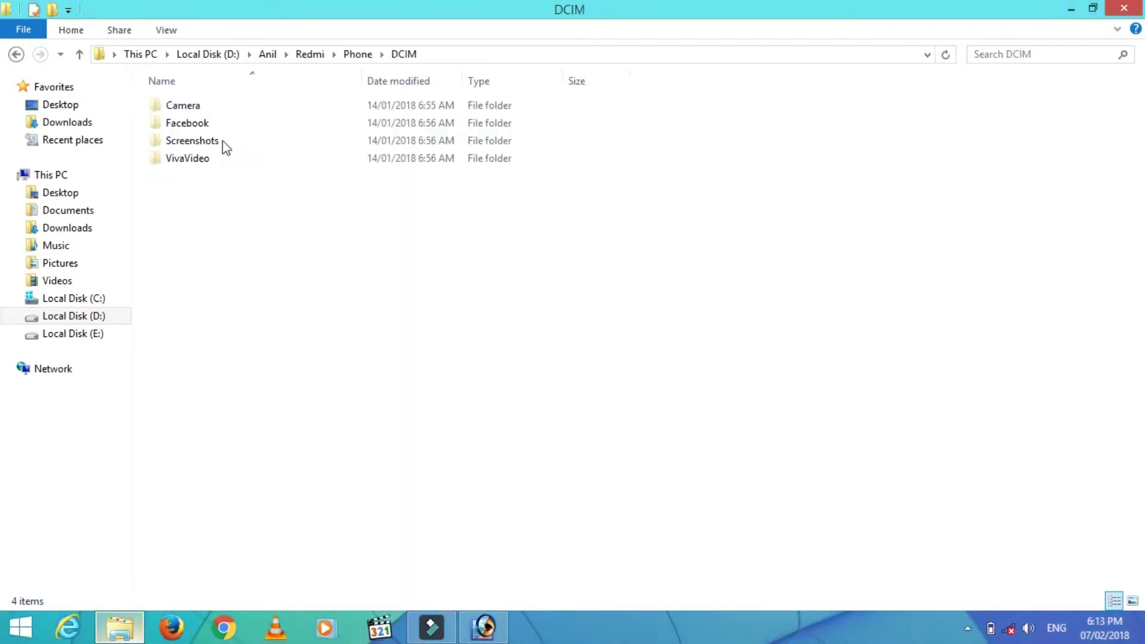
{"action": "double_click", "coordinate": [200, 109]}
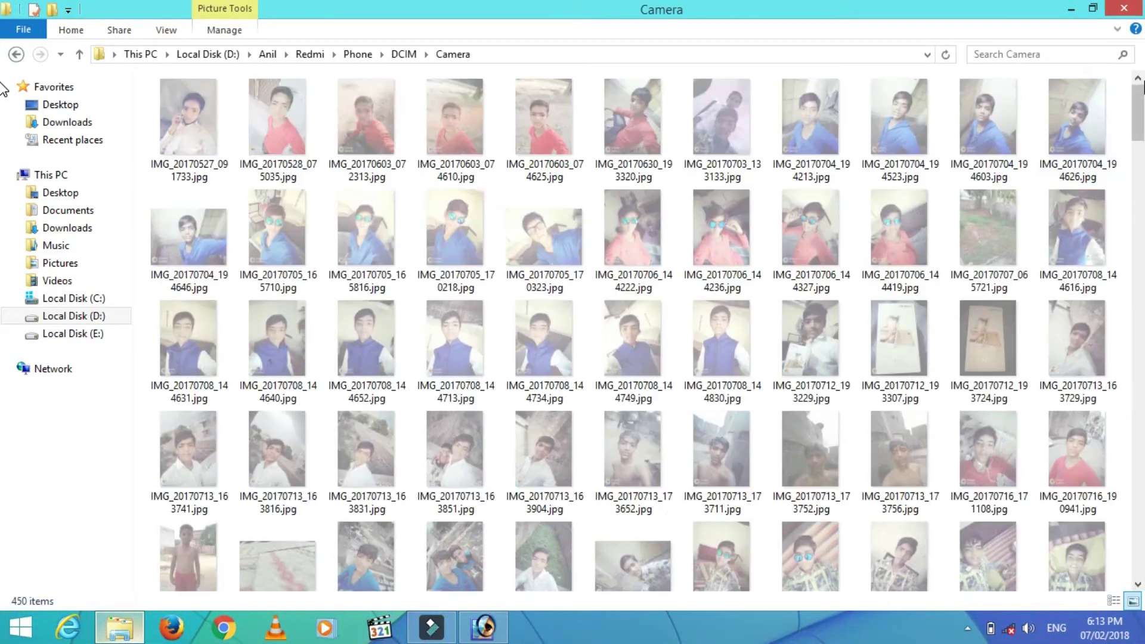
Scroll down the Camera thumbnails to reach the December selfies
{"action": "scroll", "coordinate": [3, 287], "scroll_direction": "down", "scroll_amount": 2}
{"action": "scroll", "coordinate": [3, 286], "scroll_direction": "down", "scroll_amount": 3}
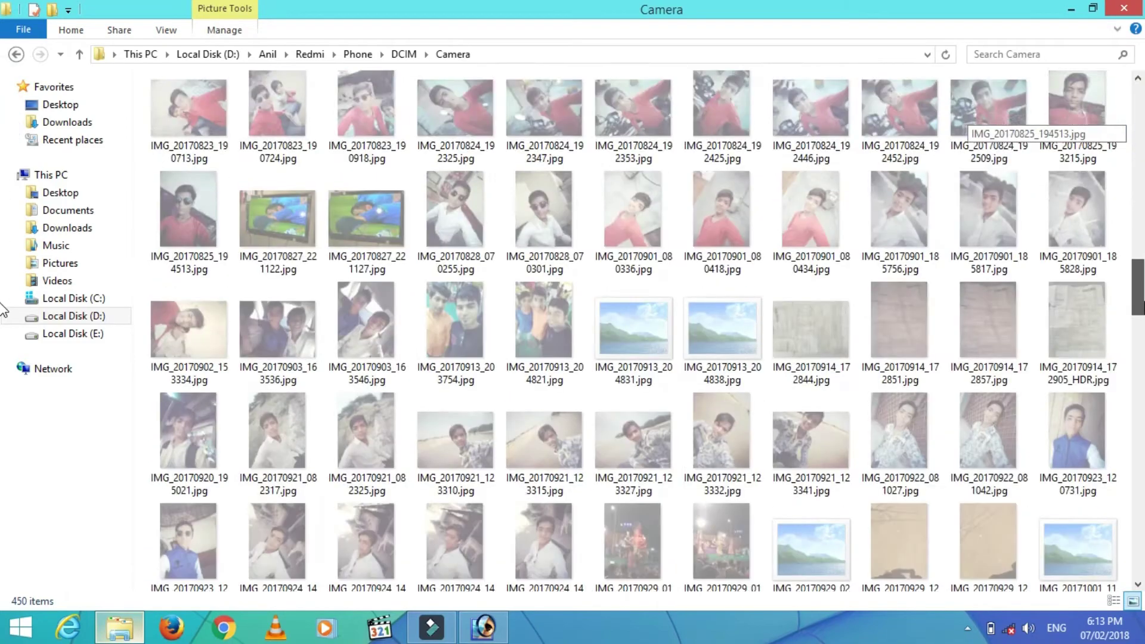
{"action": "scroll", "coordinate": [3, 310], "scroll_direction": "down", "scroll_amount": 3}
{"action": "scroll", "coordinate": [3, 340], "scroll_direction": "down", "scroll_amount": 3}
{"action": "scroll", "coordinate": [3, 369], "scroll_direction": "down", "scroll_amount": 3}
{"action": "scroll", "coordinate": [3, 369], "scroll_direction": "down", "scroll_amount": 3}
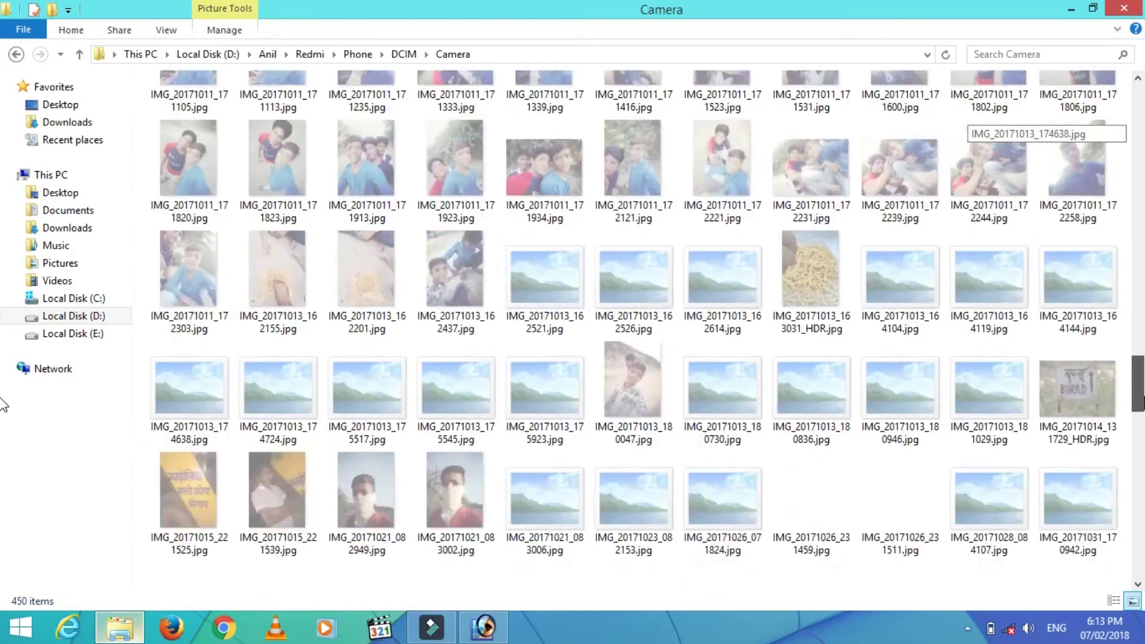
{"action": "scroll", "coordinate": [3, 381], "scroll_direction": "down", "scroll_amount": 3}
{"action": "scroll", "coordinate": [3, 440], "scroll_direction": "down", "scroll_amount": 3}
{"action": "scroll", "coordinate": [3, 484], "scroll_direction": "down", "scroll_amount": 3}
{"action": "scroll", "coordinate": [2, 484], "scroll_direction": "down", "scroll_amount": 2}
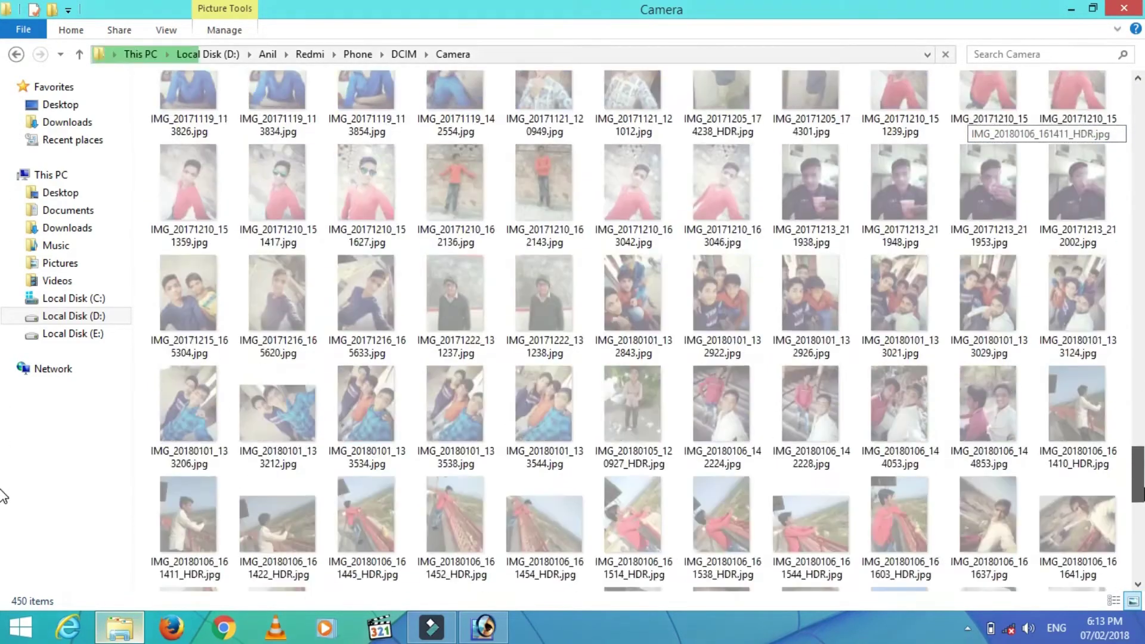
{"action": "scroll", "coordinate": [3, 484], "scroll_direction": "down", "scroll_amount": 2}
{"action": "scroll", "coordinate": [3, 485], "scroll_direction": "up", "scroll_amount": 2}
Open IMG_20171210_151627.jpg in Photoshop and maximize its document window
{"action": "mouse_move", "coordinate": [365, 144]}
{"action": "left_mouse_down"}
{"action": "mouse_move", "coordinate": [498, 623]}
{"action": "mouse_move", "coordinate": [449, 356]}
{"action": "left_mouse_up"}
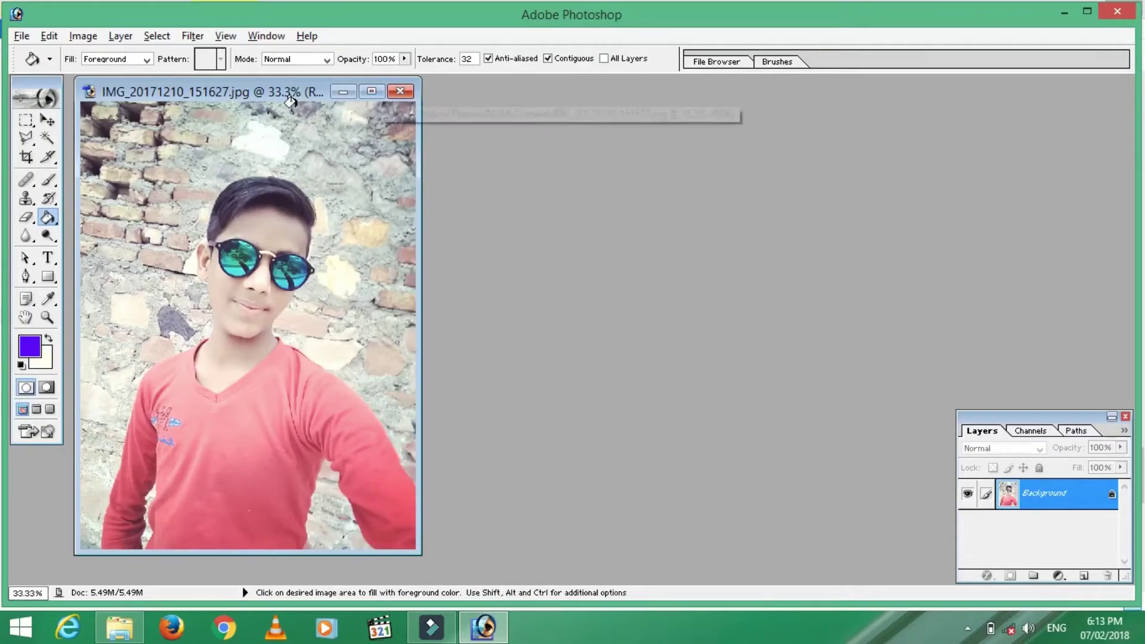
{"action": "left_click_drag", "start_coordinate": [274, 98], "coordinate": [348, 102]}
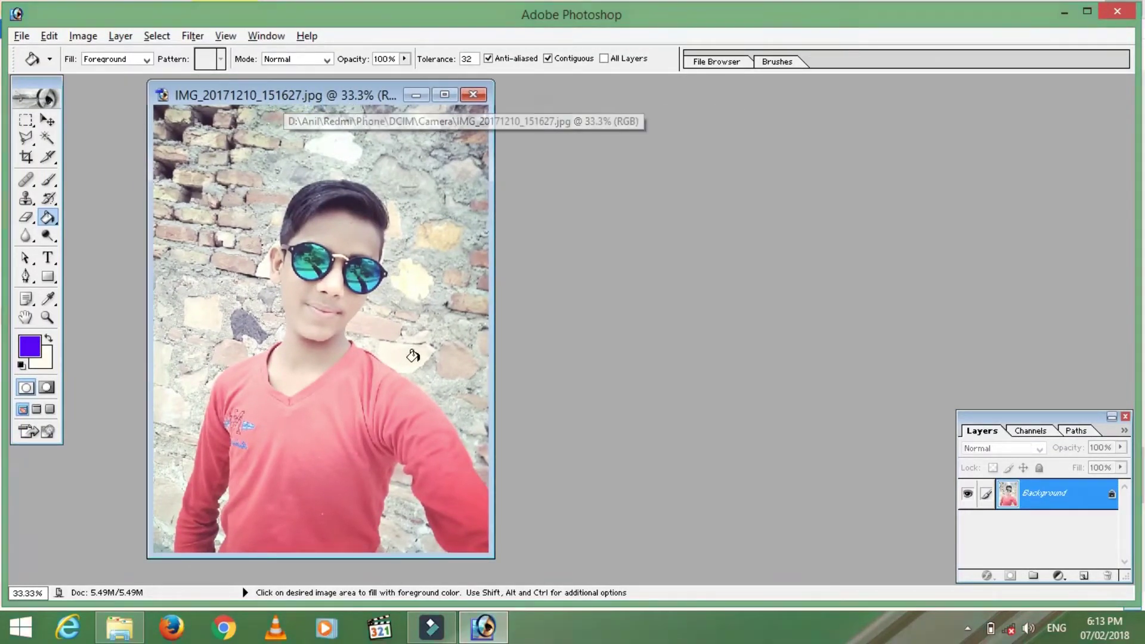
{"action": "left_click", "coordinate": [27, 159]}
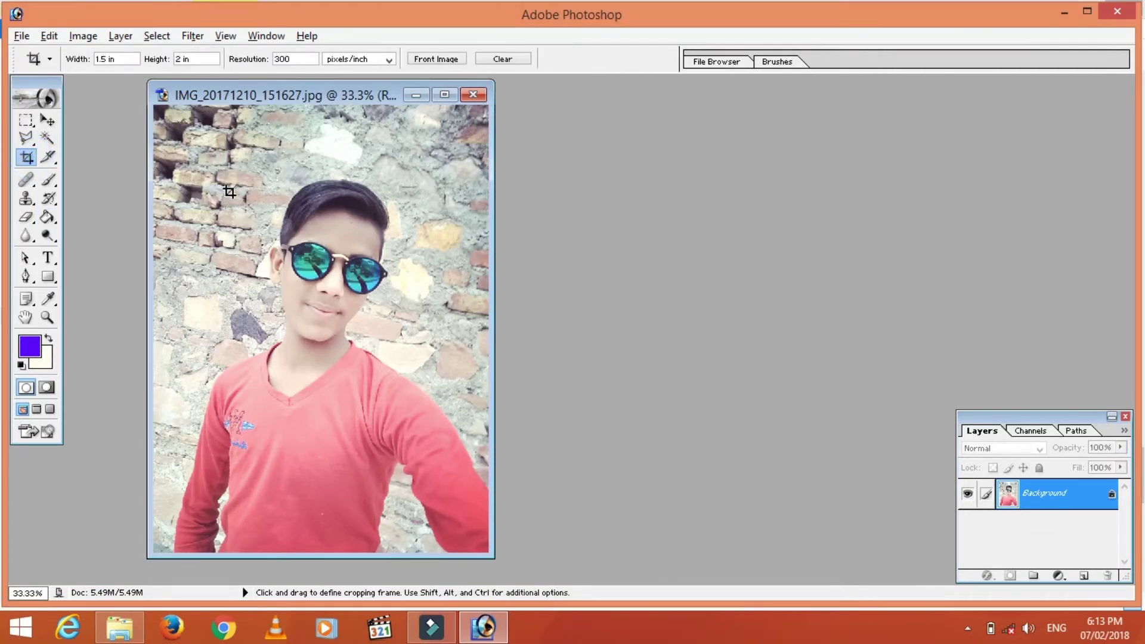
{"action": "left_click", "coordinate": [444, 95]}
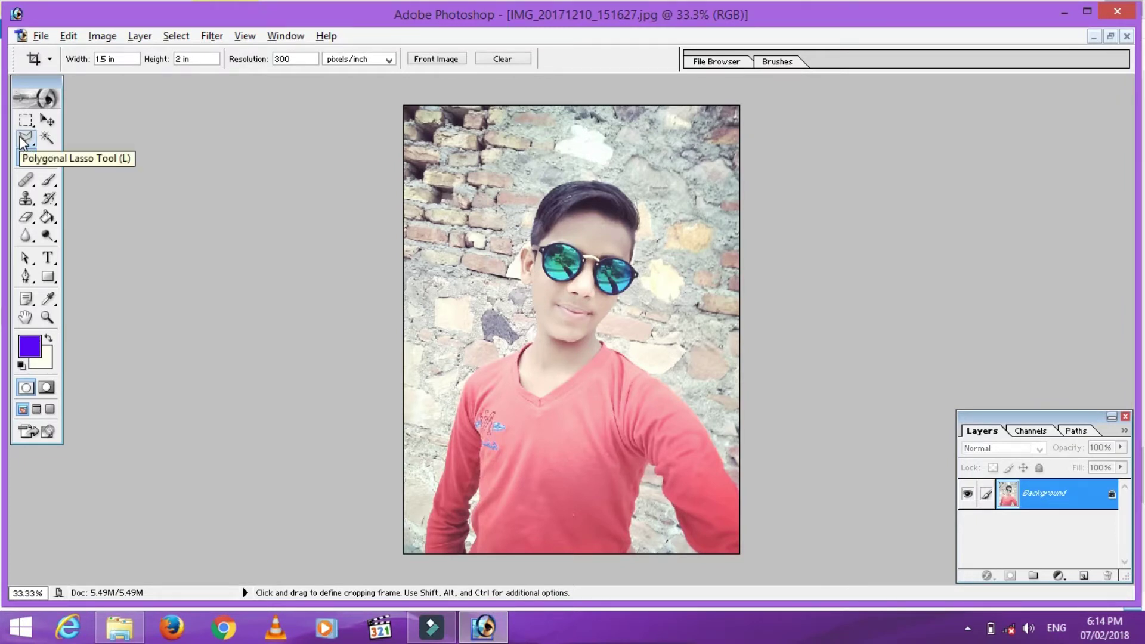
Zoom in and trace the boy's outline with the Polygonal Lasso, restarting at the jaw
{"action": "left_click", "coordinate": [26, 139]}
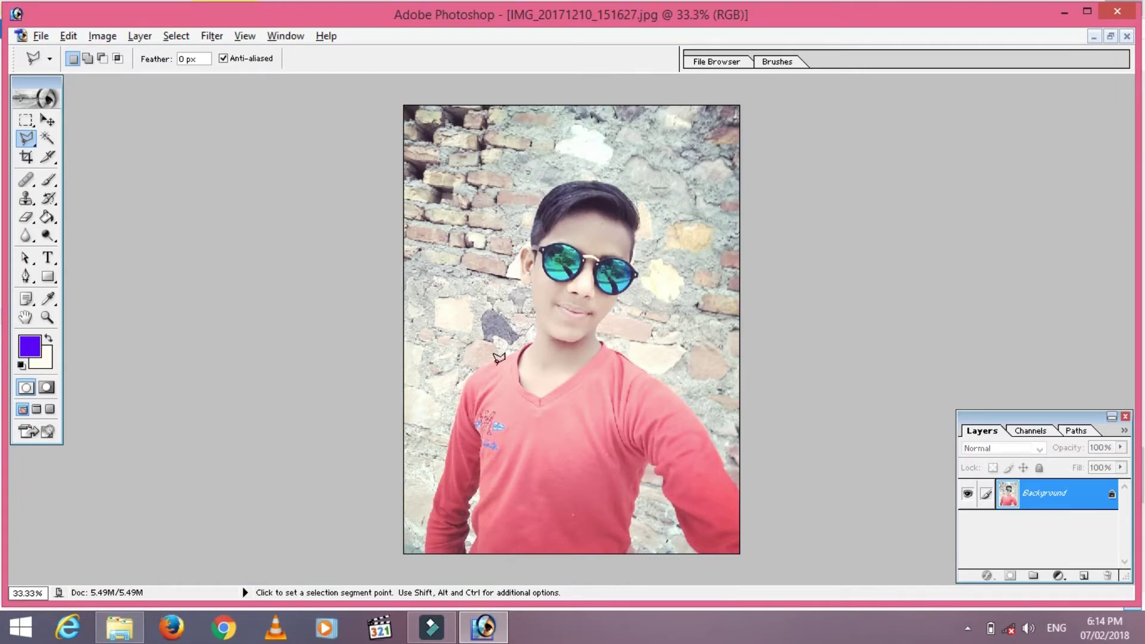
{"action": "key", "text": "ctrl+plus"}
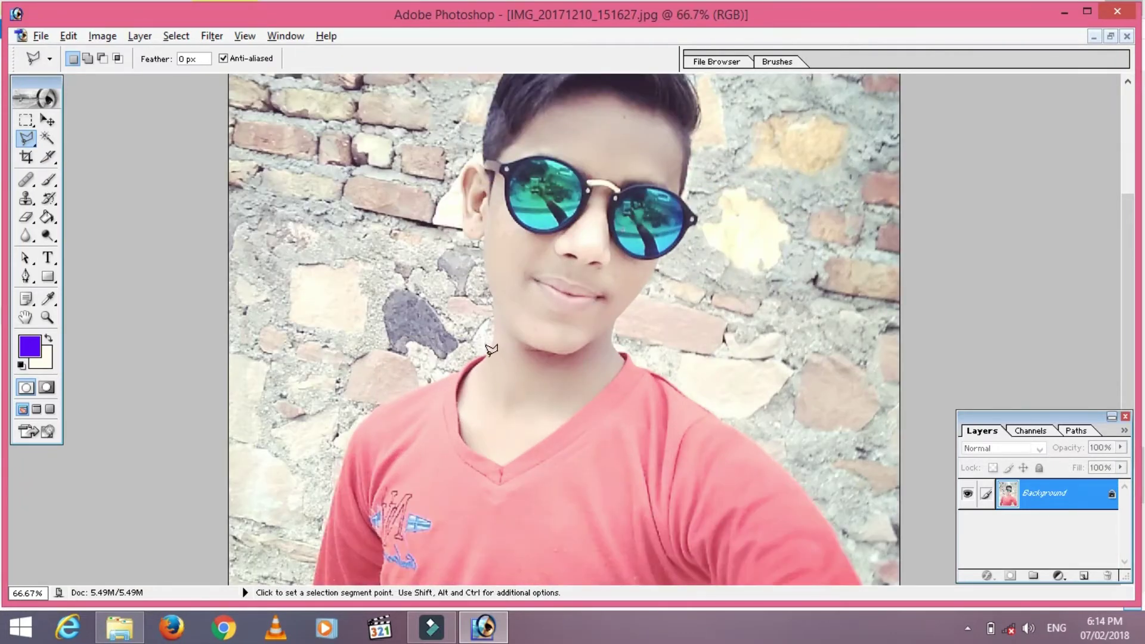
{"action": "left_click", "coordinate": [487, 354]}
{"action": "left_click", "coordinate": [489, 349]}
{"action": "left_click", "coordinate": [494, 333]}
{"action": "left_click", "coordinate": [495, 315]}
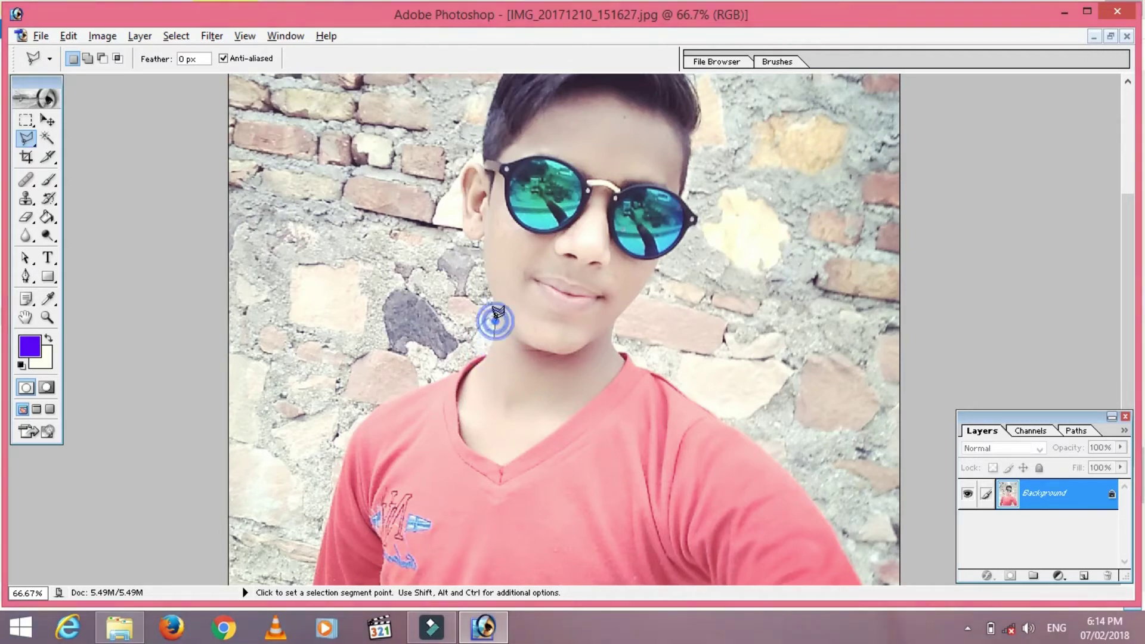
{"action": "left_click", "coordinate": [495, 303]}
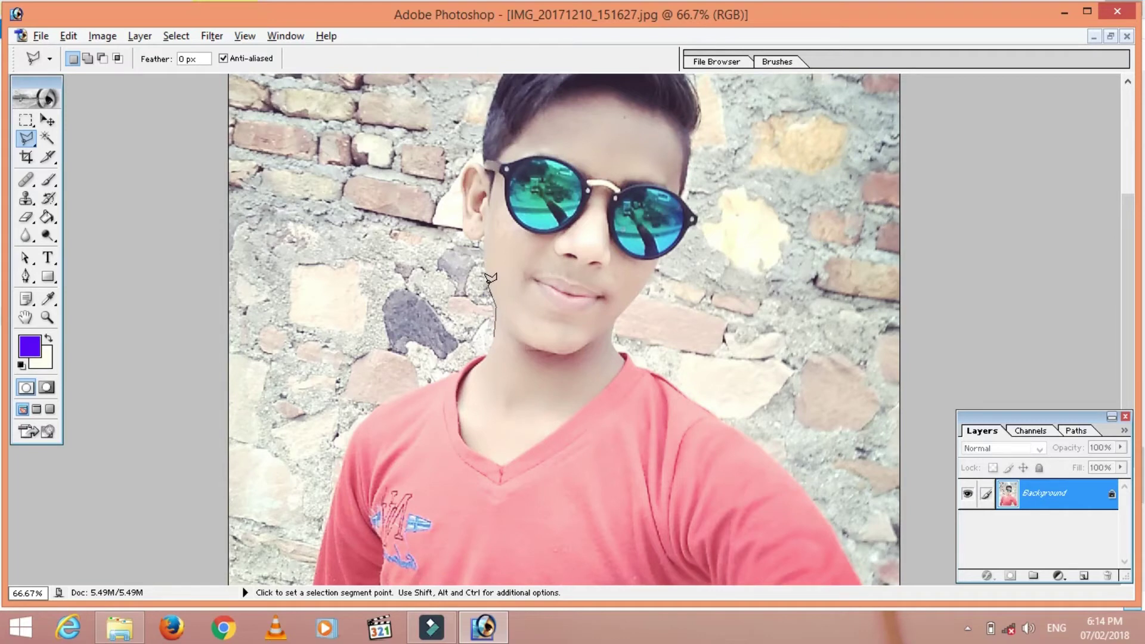
{"action": "key", "text": "Escape"}
{"action": "left_click", "coordinate": [615, 335]}
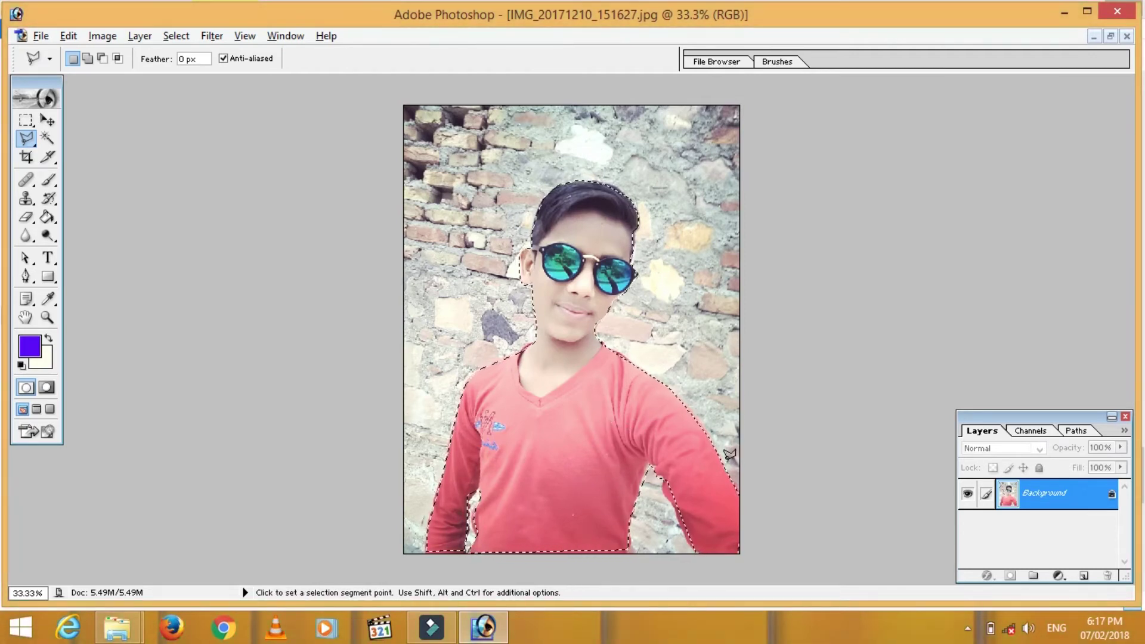
Close the selection around the boy and hide the Background brick-wall layer
{"action": "left_click", "coordinate": [750, 388]}
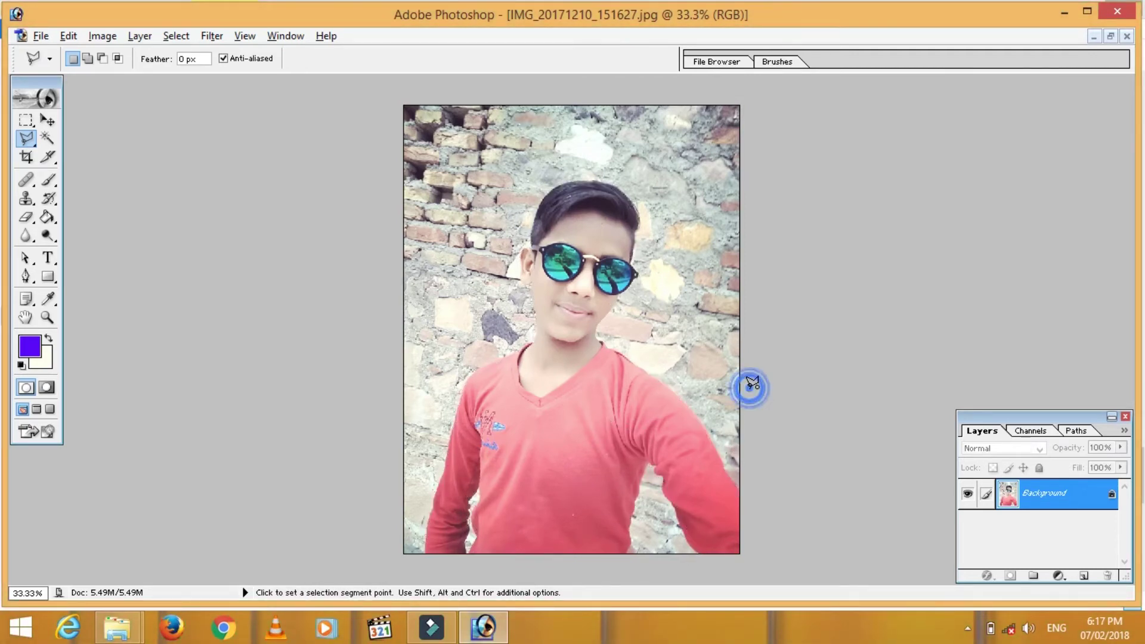
{"action": "double_click", "coordinate": [792, 407]}
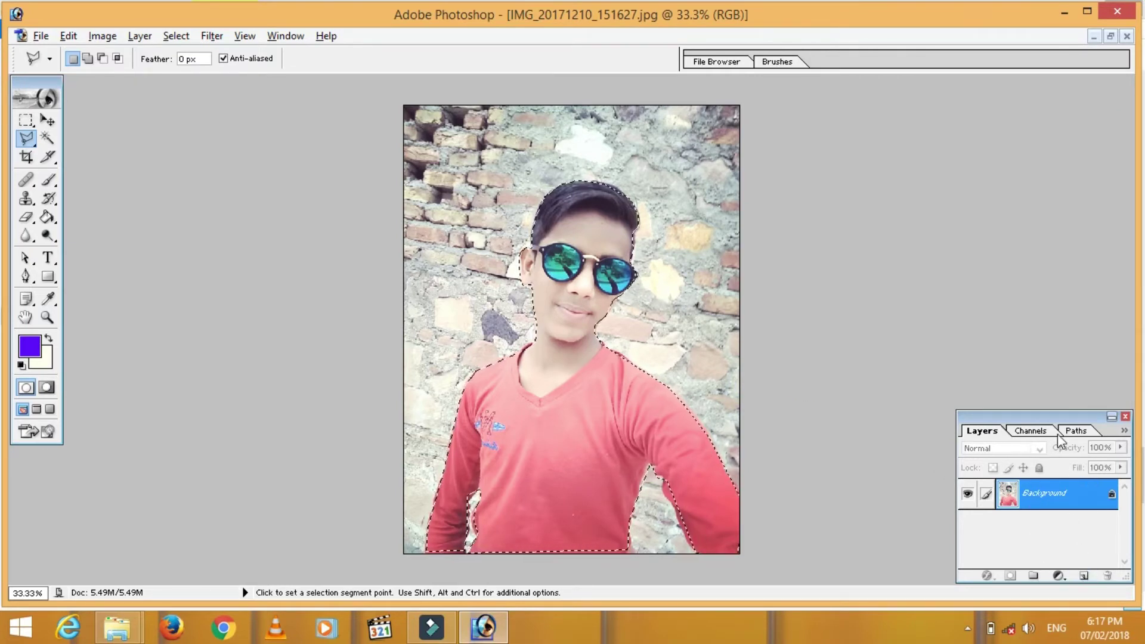
{"action": "left_click", "coordinate": [1084, 577]}
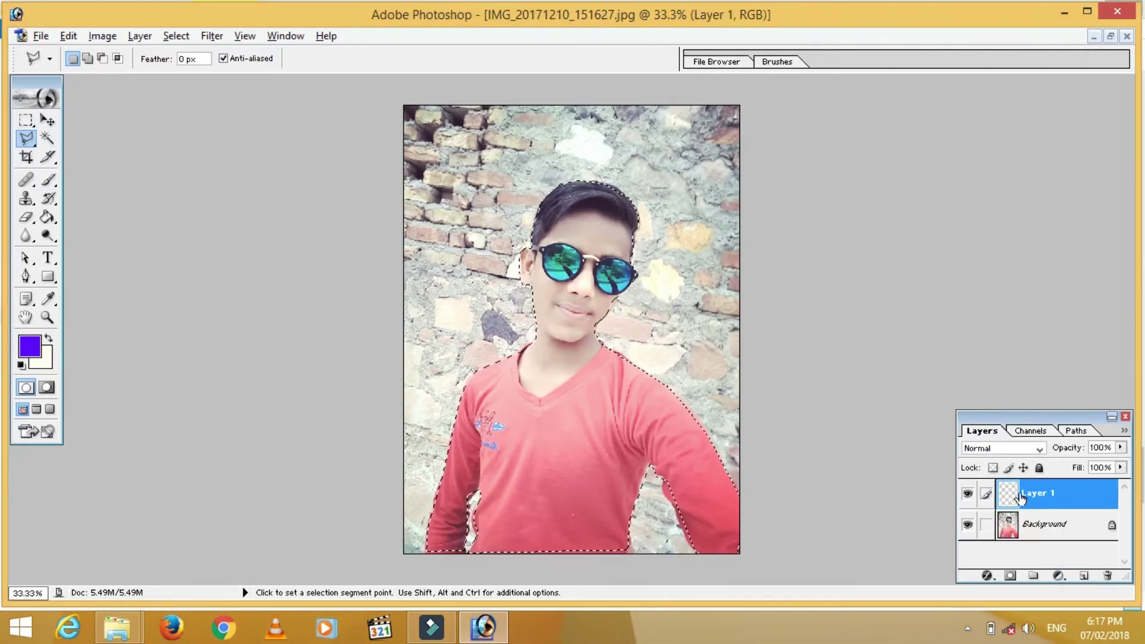
{"action": "left_click", "coordinate": [967, 525]}
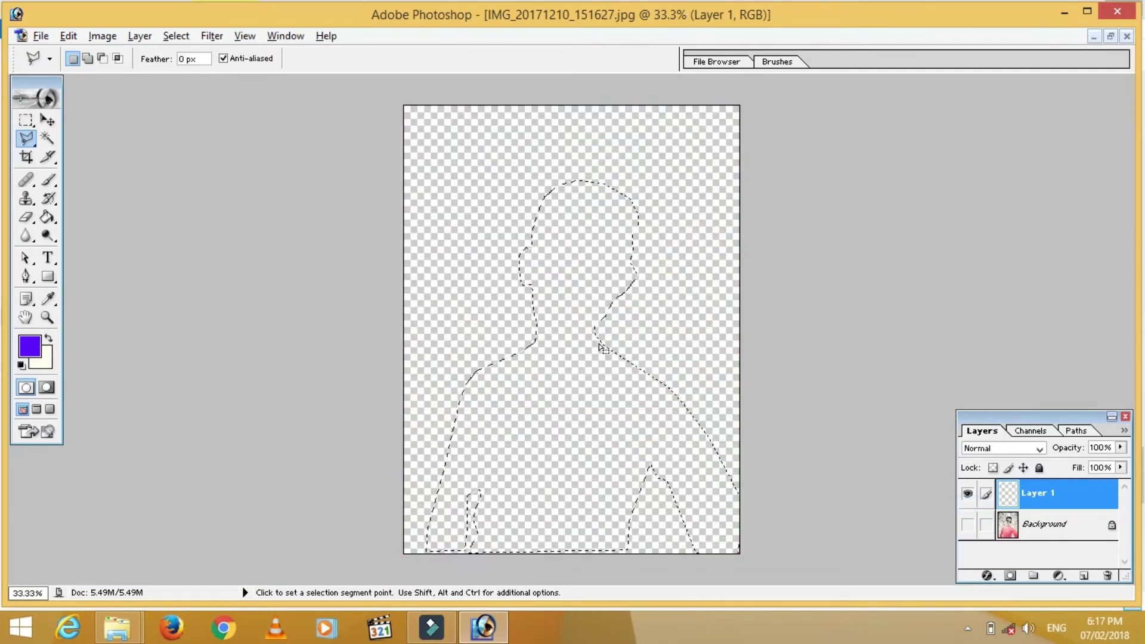
{"action": "key", "text": "ctrl+z"}
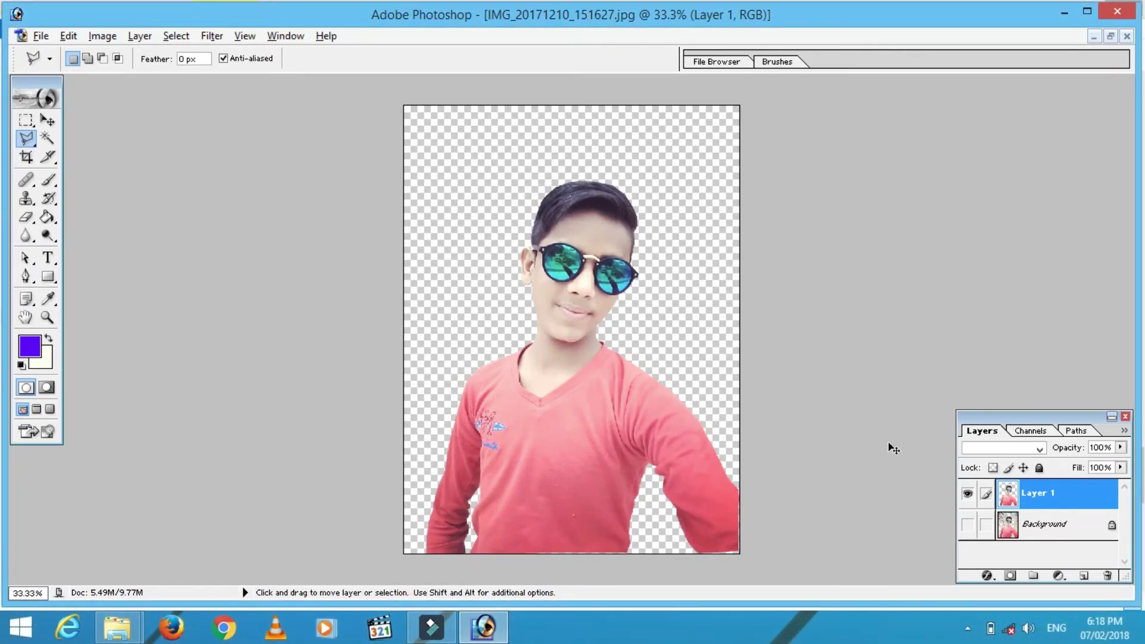
Put the selected boy onto Layer 1 with Background hidden, then nudge him slightly lower
{"action": "key", "text": "ctrl+z"}
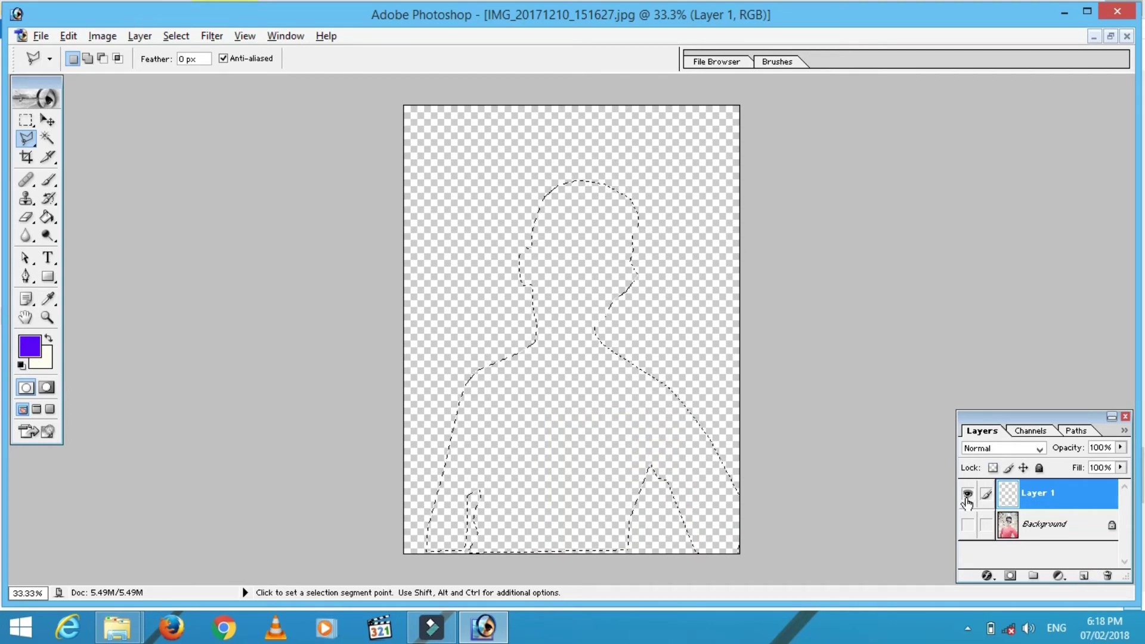
{"action": "left_click", "coordinate": [968, 524]}
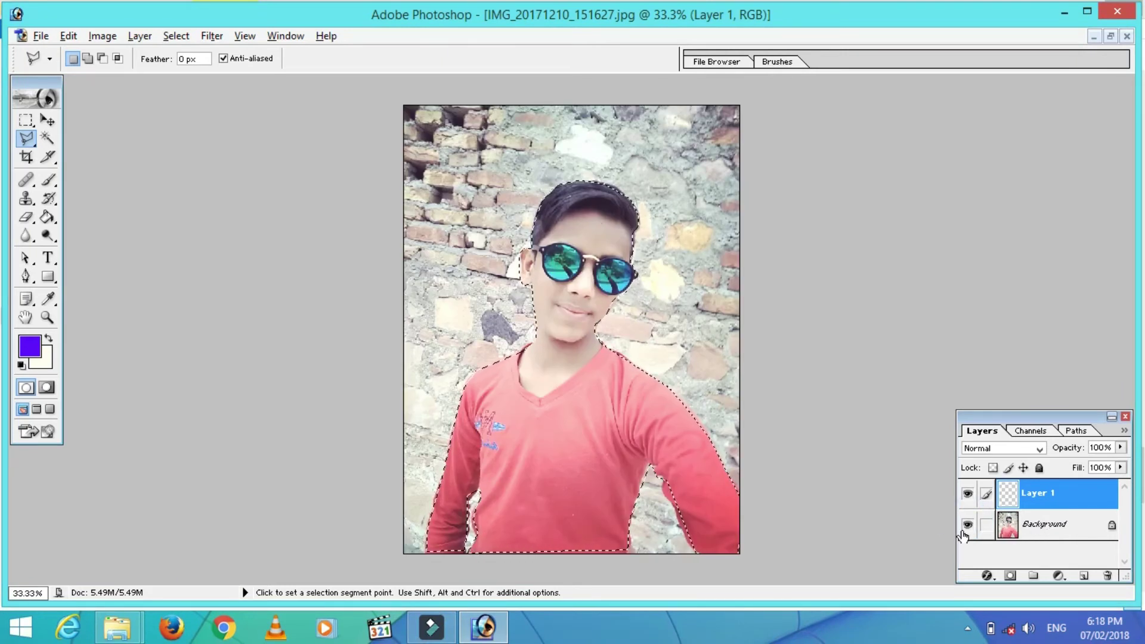
{"action": "left_click", "coordinate": [967, 524]}
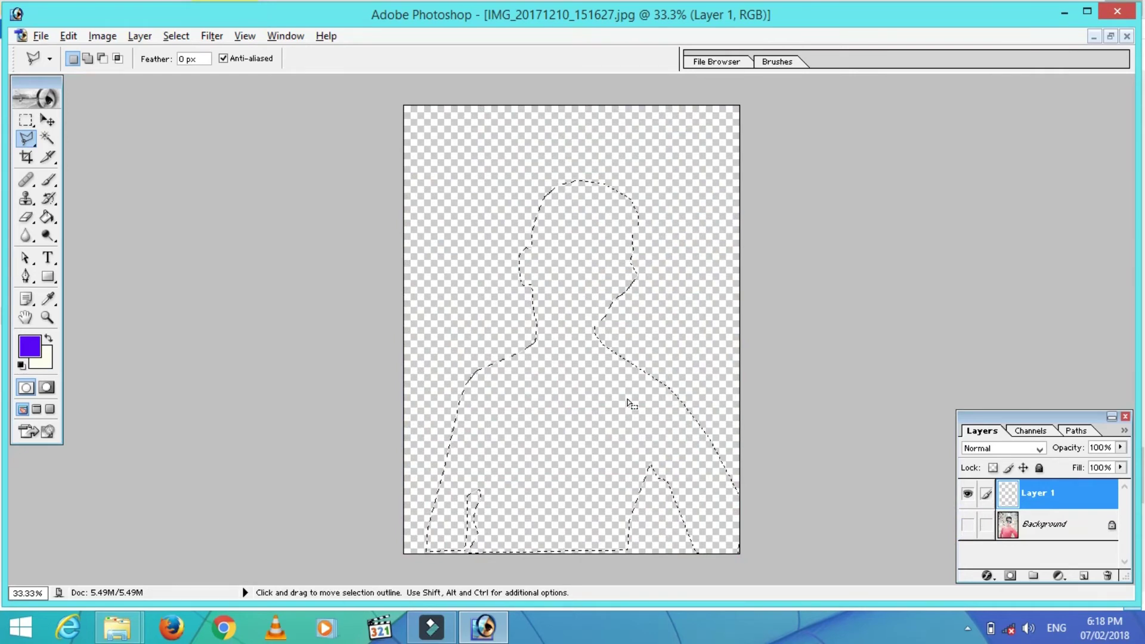
{"action": "key", "text": "ctrl+z"}
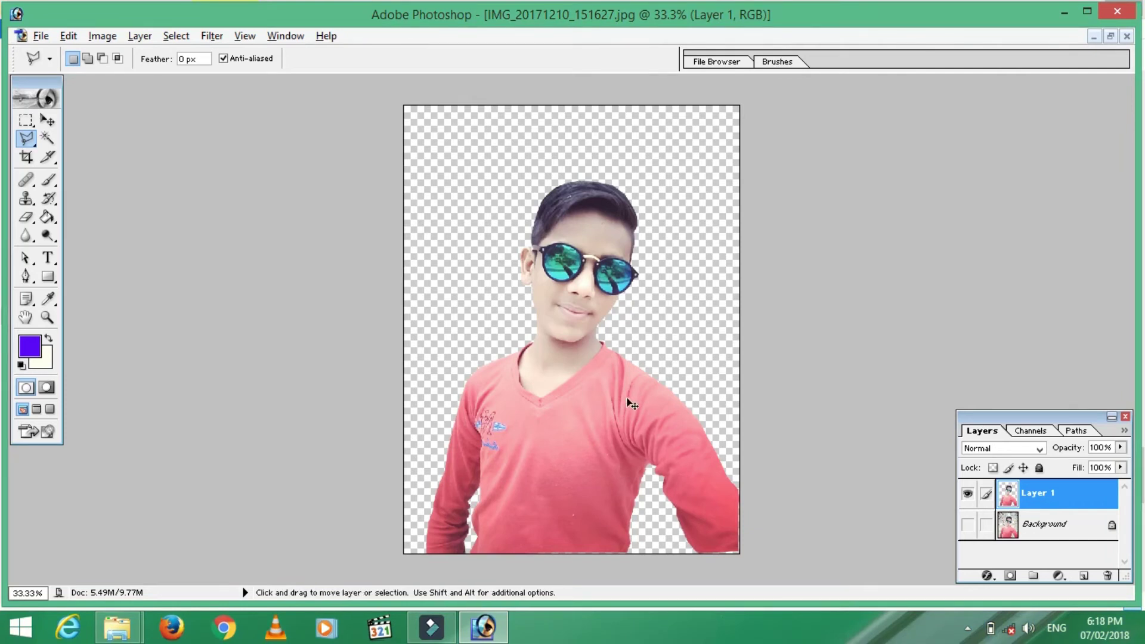
{"action": "key", "text": "ctrl+t"}
{"action": "left_click_drag", "start_coordinate": [626, 396], "coordinate": [635, 407]}
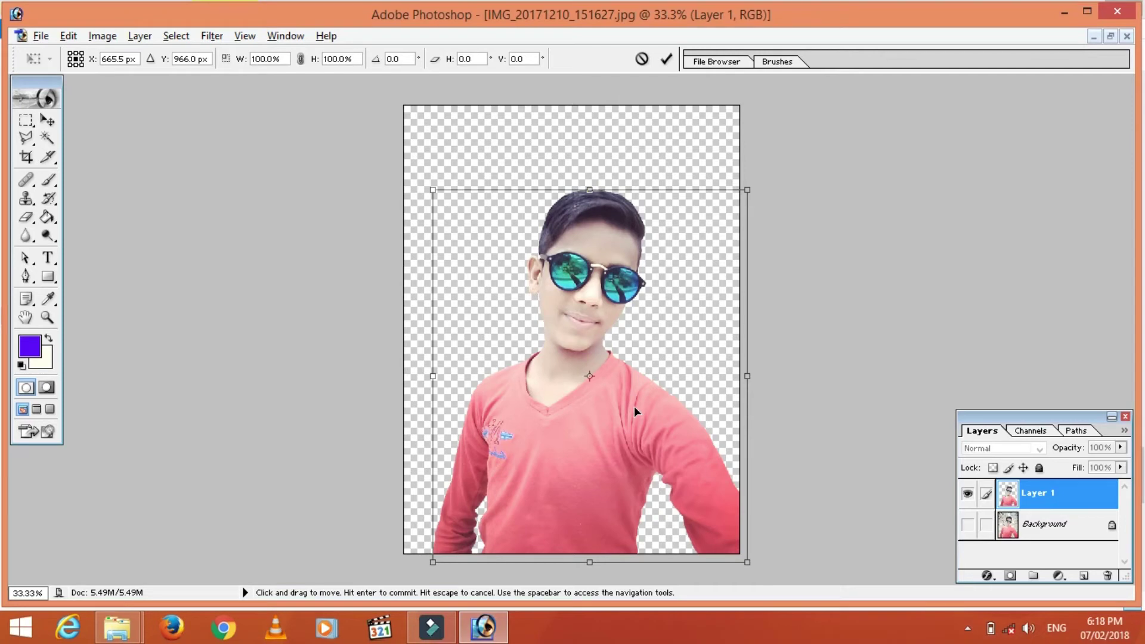
Commit the lowered position, add an empty Layer 2, and make Layer 1 active
{"action": "key", "text": "Return"}
{"action": "key", "text": "l"}
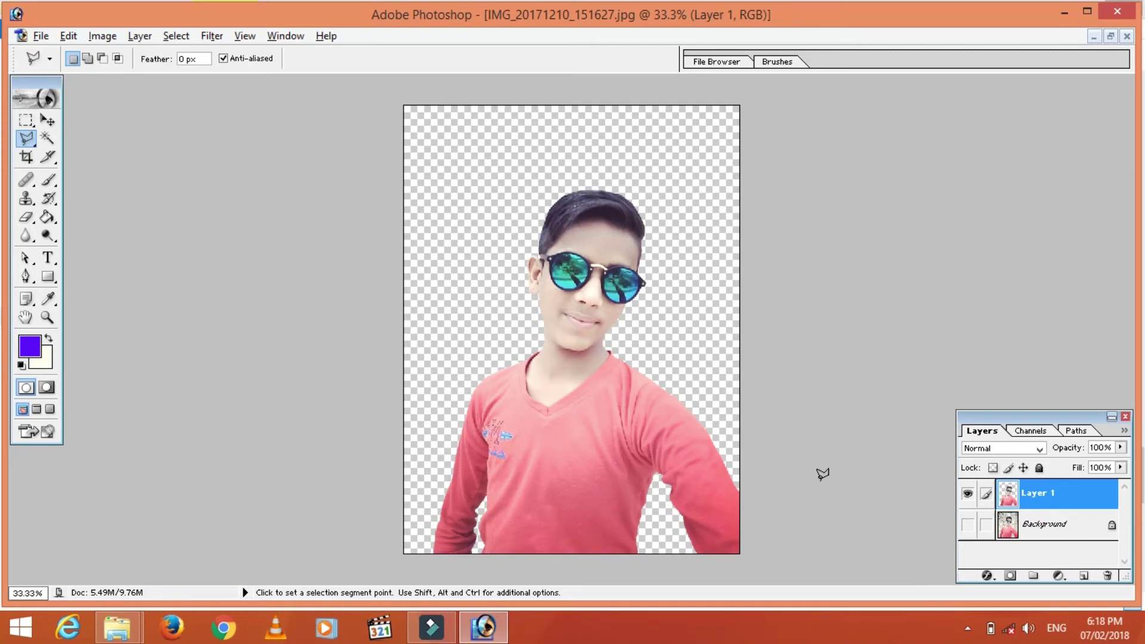
{"action": "left_click", "coordinate": [1081, 576]}
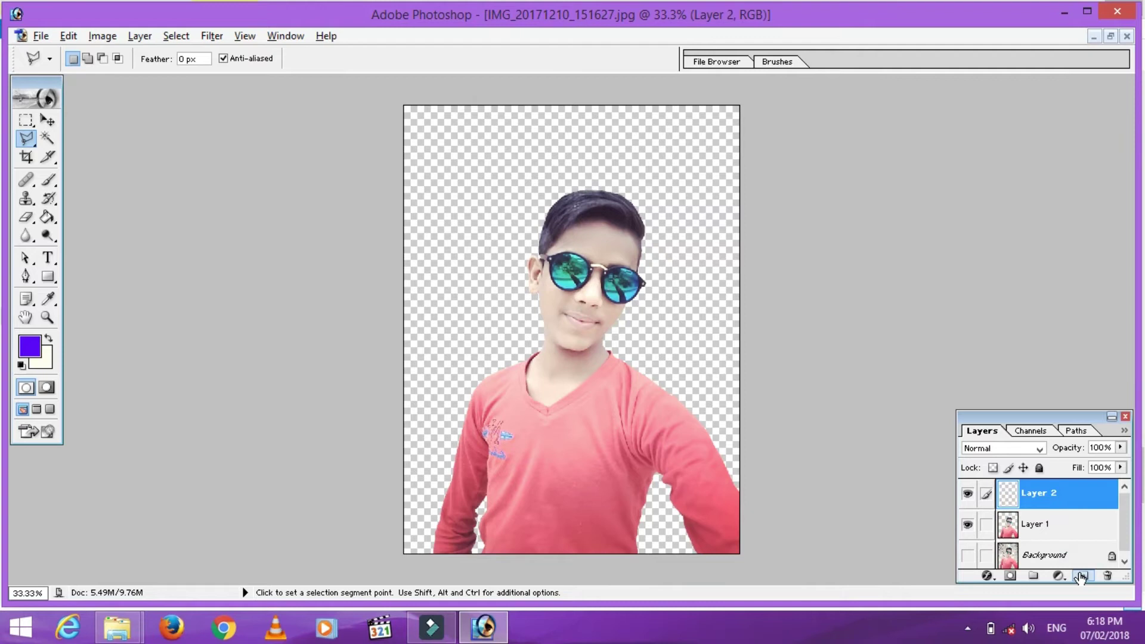
{"action": "left_click", "coordinate": [1034, 527]}
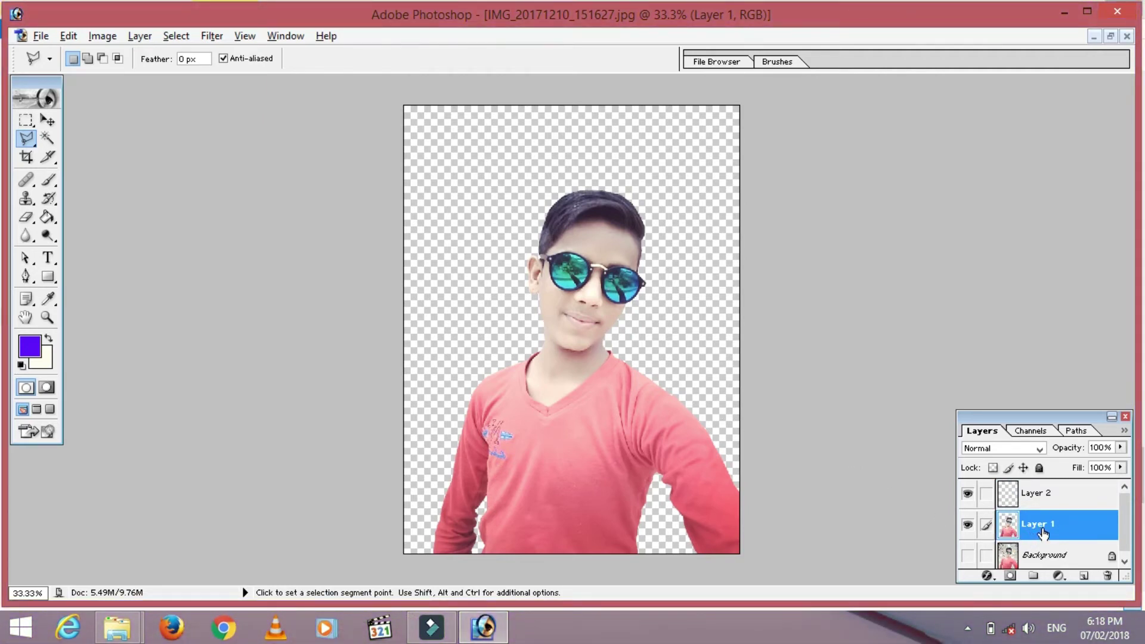
Set the foreground colour to bright blue 1C05FD in the Color Picker
{"action": "left_click", "coordinate": [28, 350]}
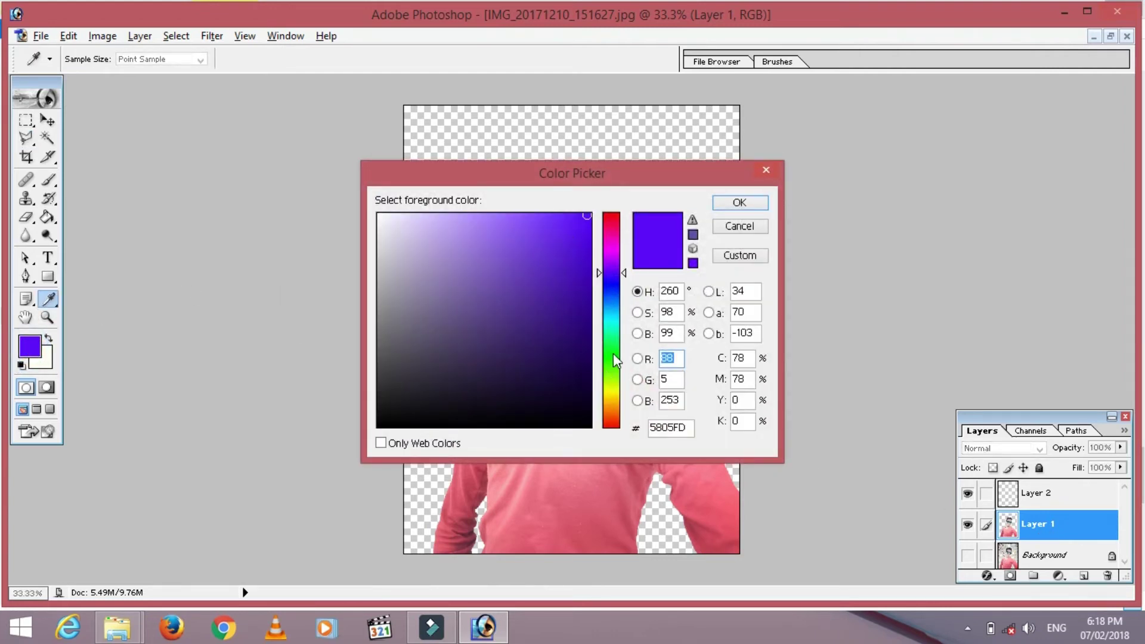
{"action": "left_click", "coordinate": [613, 353]}
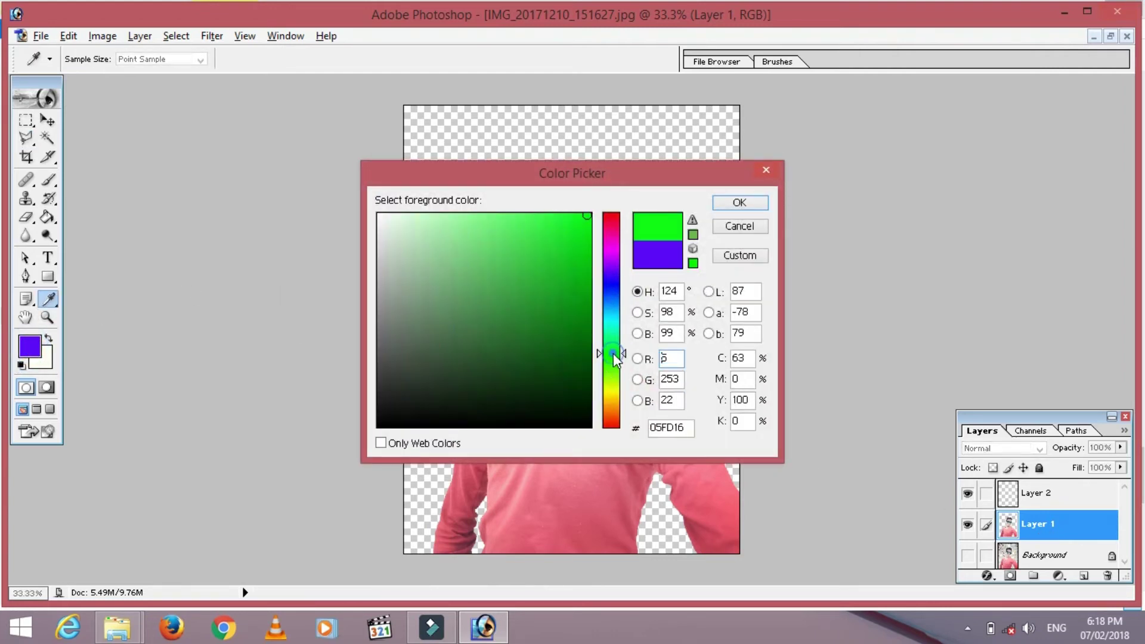
{"action": "left_click", "coordinate": [613, 281]}
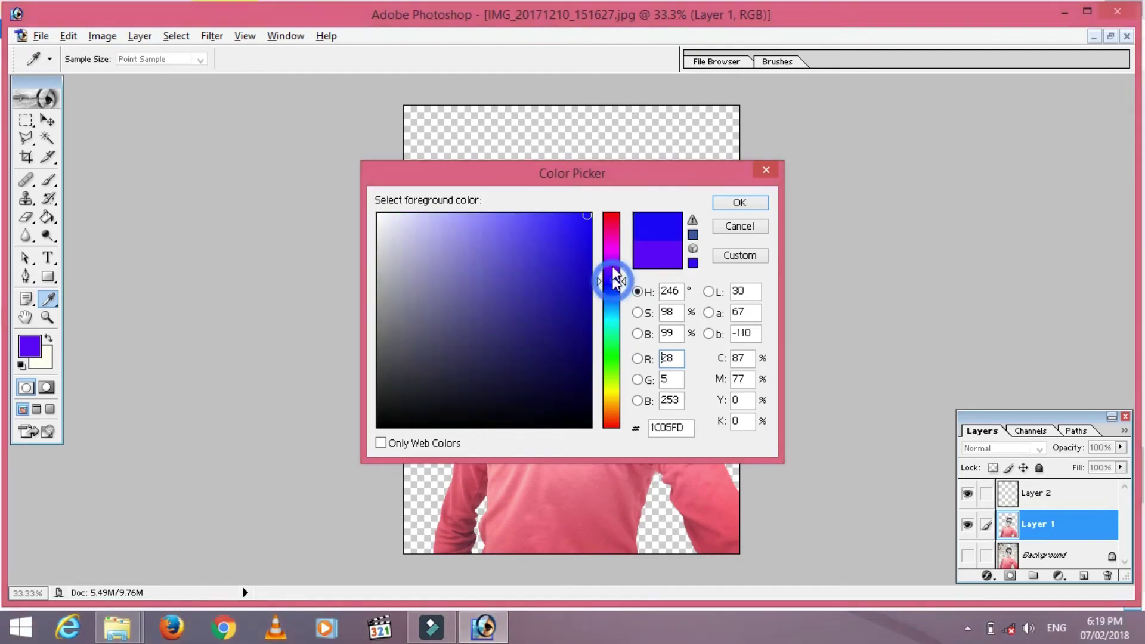
{"action": "left_click", "coordinate": [740, 204]}
{"action": "key", "text": "l"}
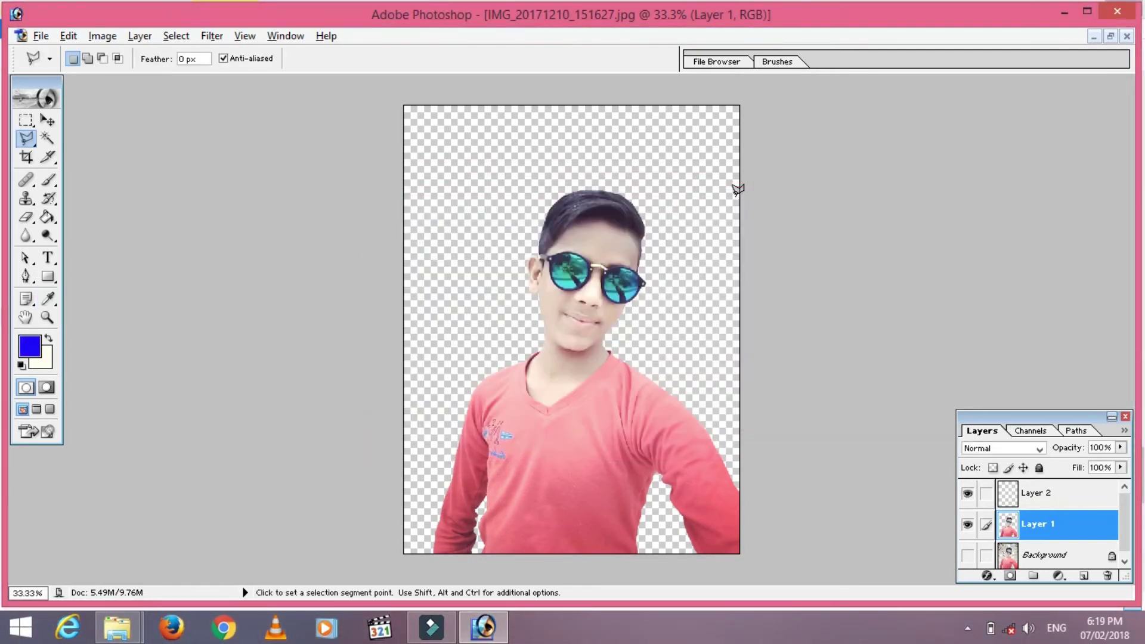
Paint-bucket the transparent background and the gaps beside both arms on Layer 1 blue
{"action": "left_click", "coordinate": [47, 219]}
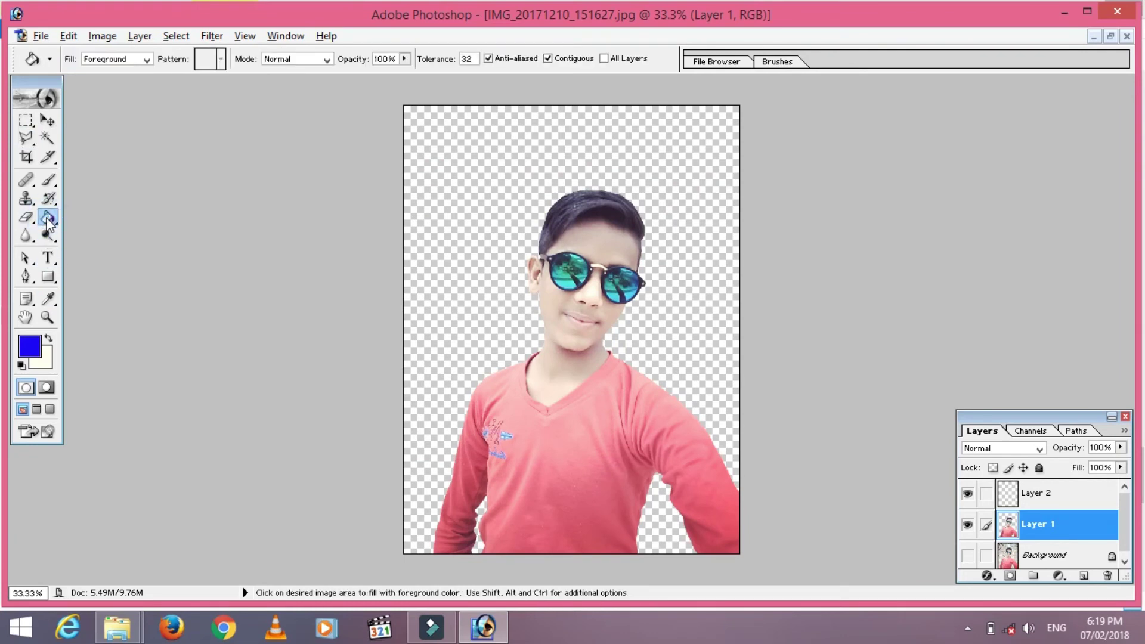
{"action": "left_click", "coordinate": [82, 234]}
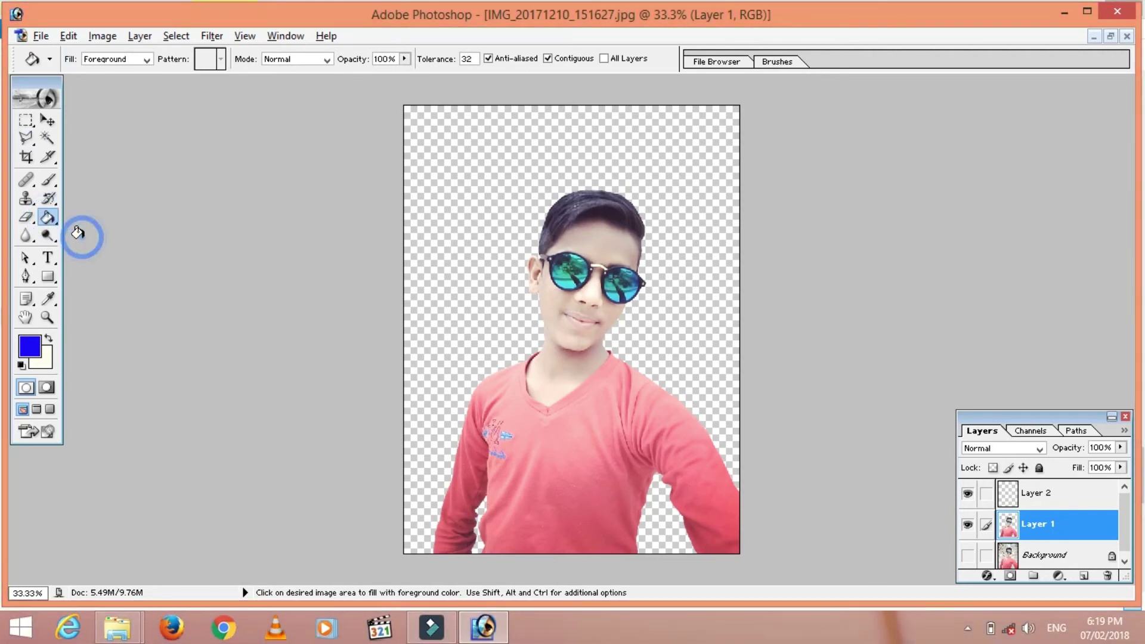
{"action": "left_click", "coordinate": [451, 207]}
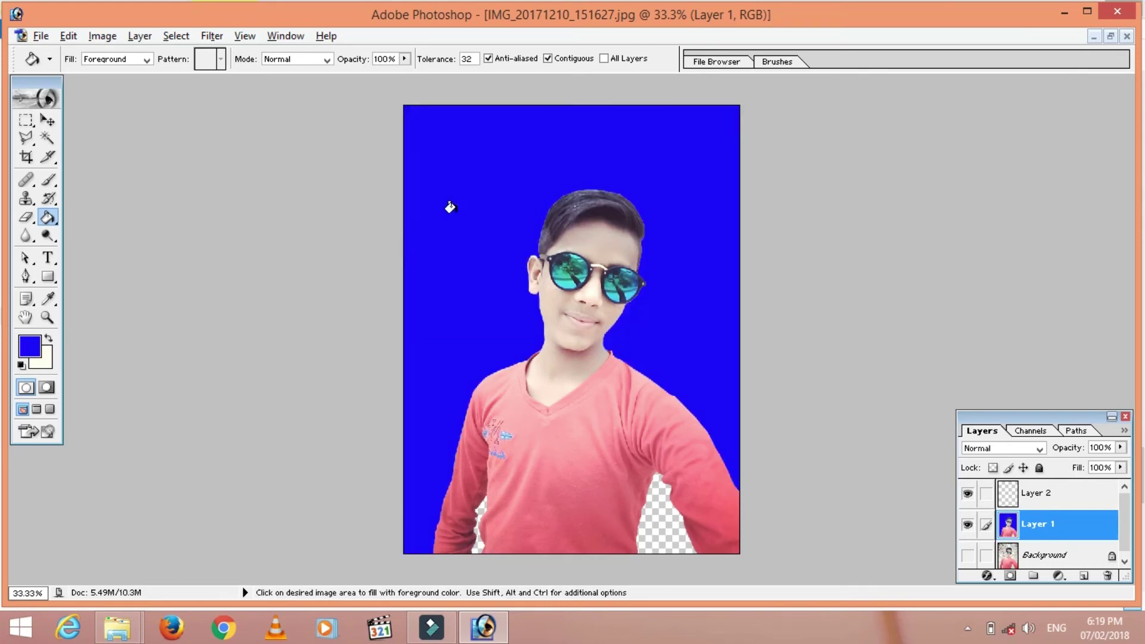
{"action": "left_click", "coordinate": [663, 526]}
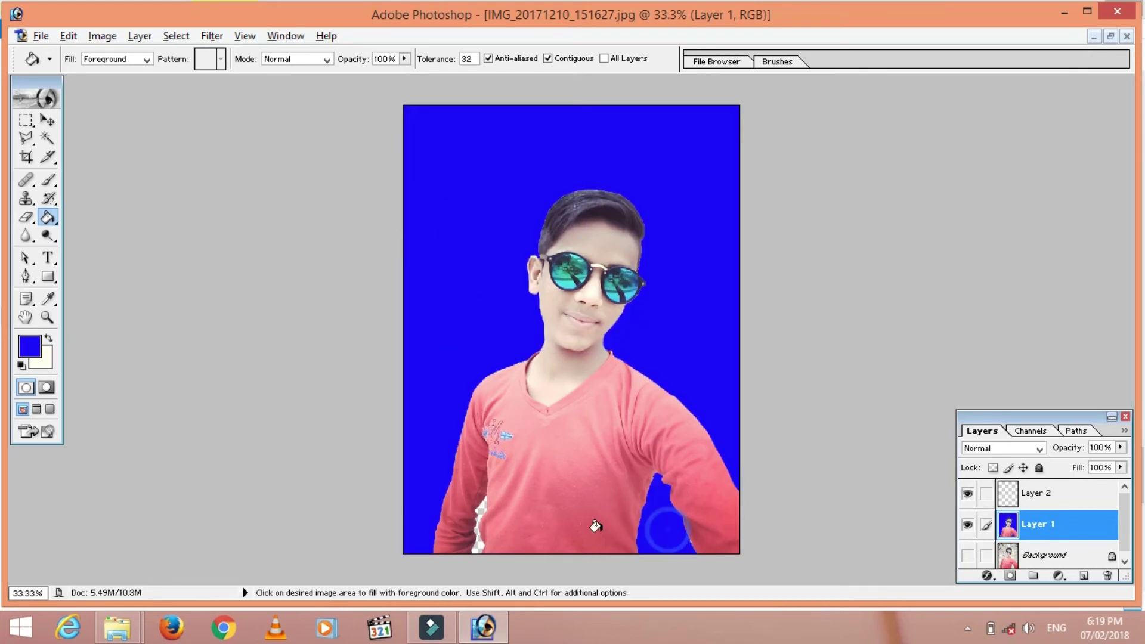
{"action": "left_click", "coordinate": [479, 514]}
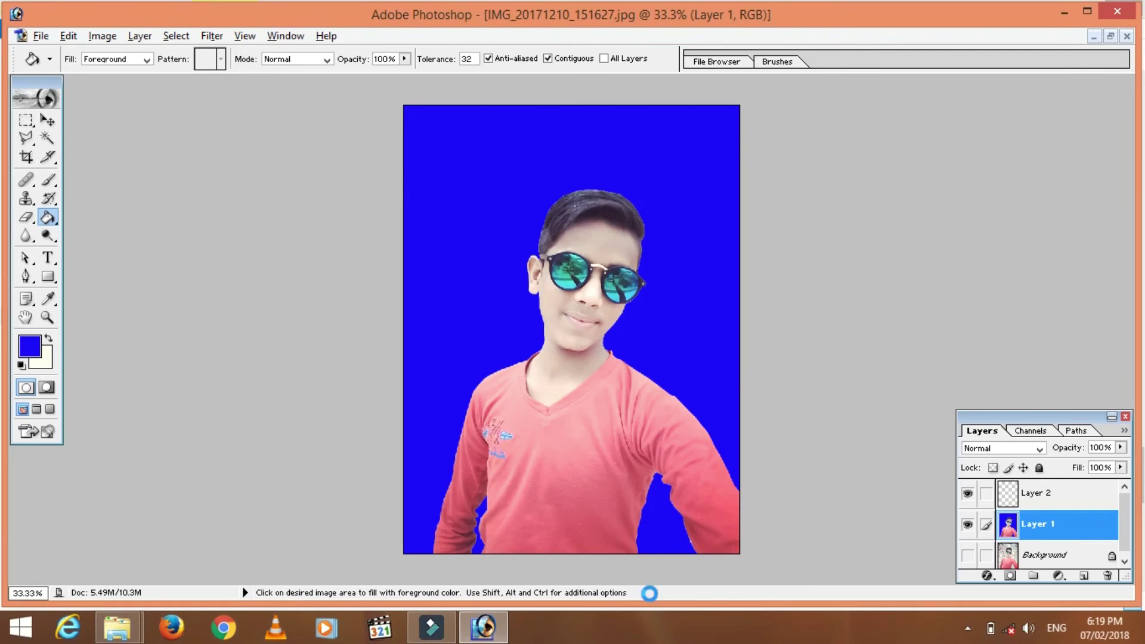
Save a JPEG copy to the Desktop, replacing the existing IMG_20171210_151627 copy.jpg
{"action": "key", "text": "ctrl+shift+s"}
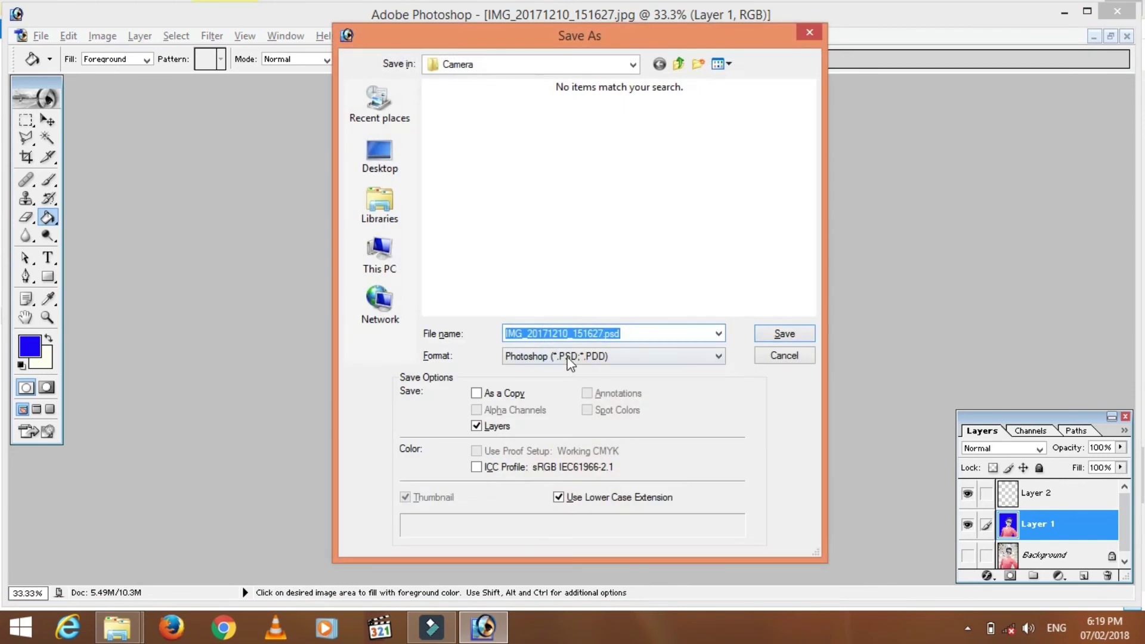
{"action": "left_click", "coordinate": [567, 356]}
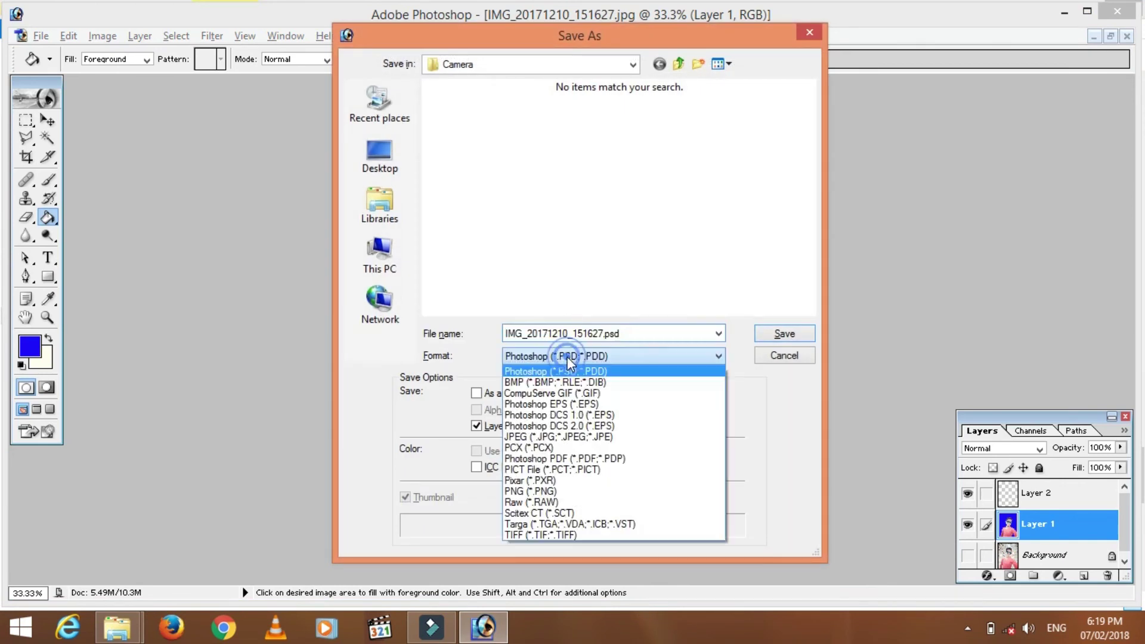
{"action": "left_click", "coordinate": [592, 439]}
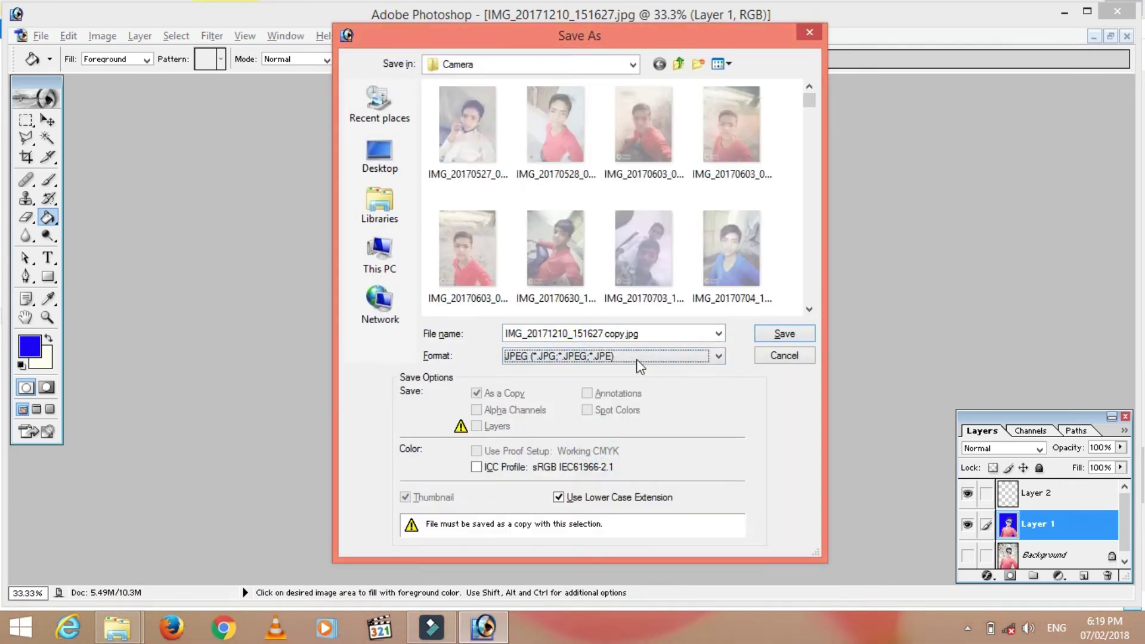
{"action": "left_click", "coordinate": [379, 160]}
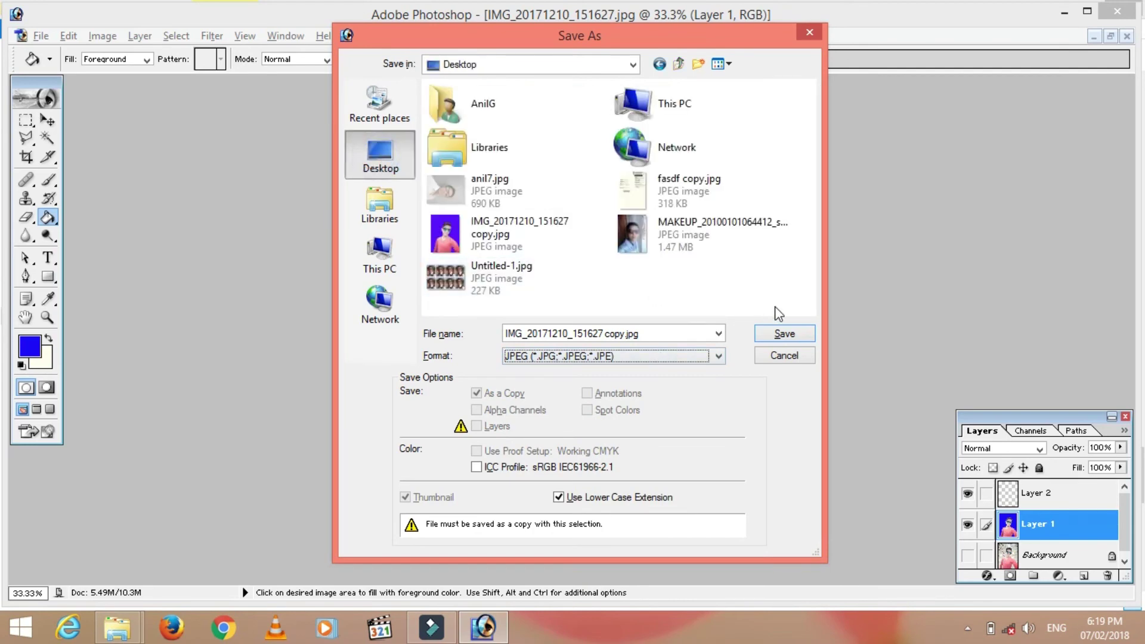
{"action": "left_click", "coordinate": [794, 336]}
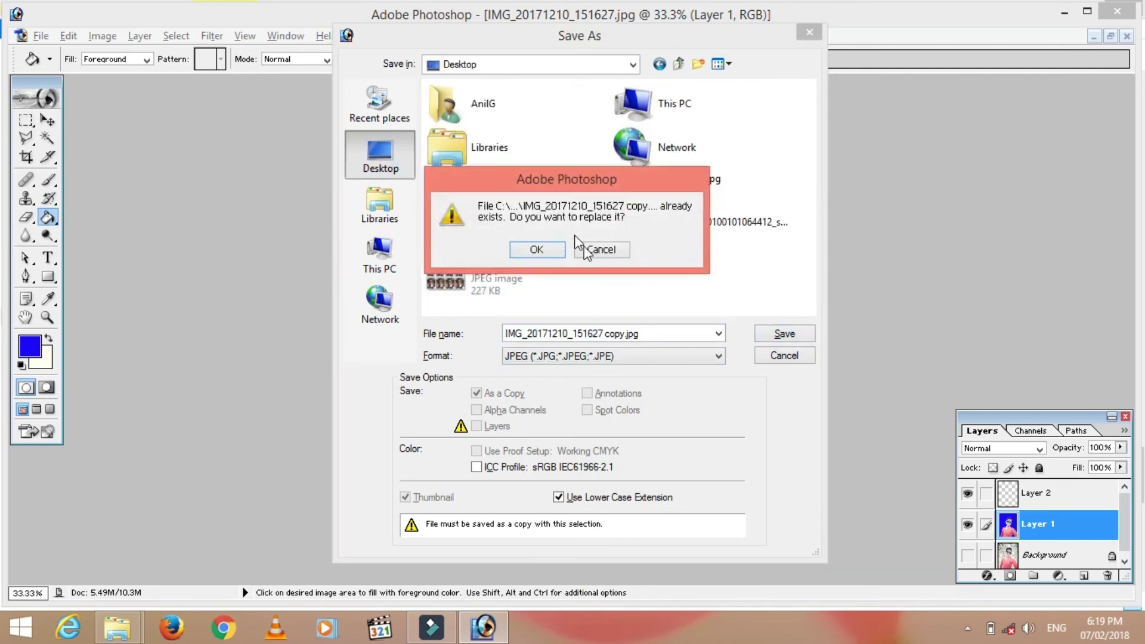
{"action": "left_click", "coordinate": [554, 253]}
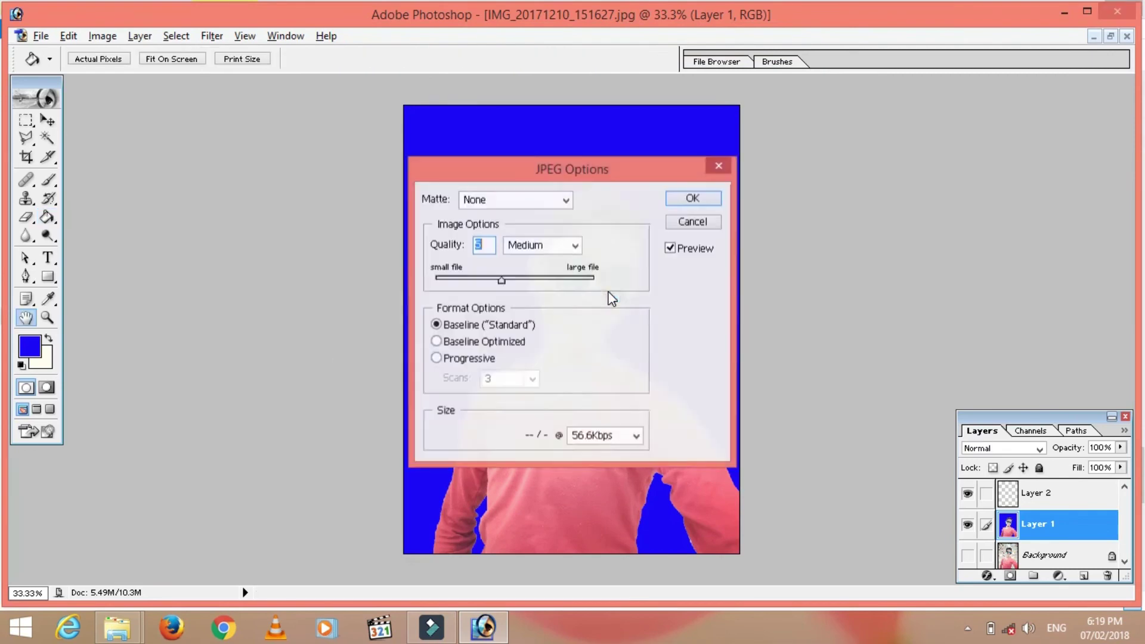
{"action": "left_click", "coordinate": [680, 201]}
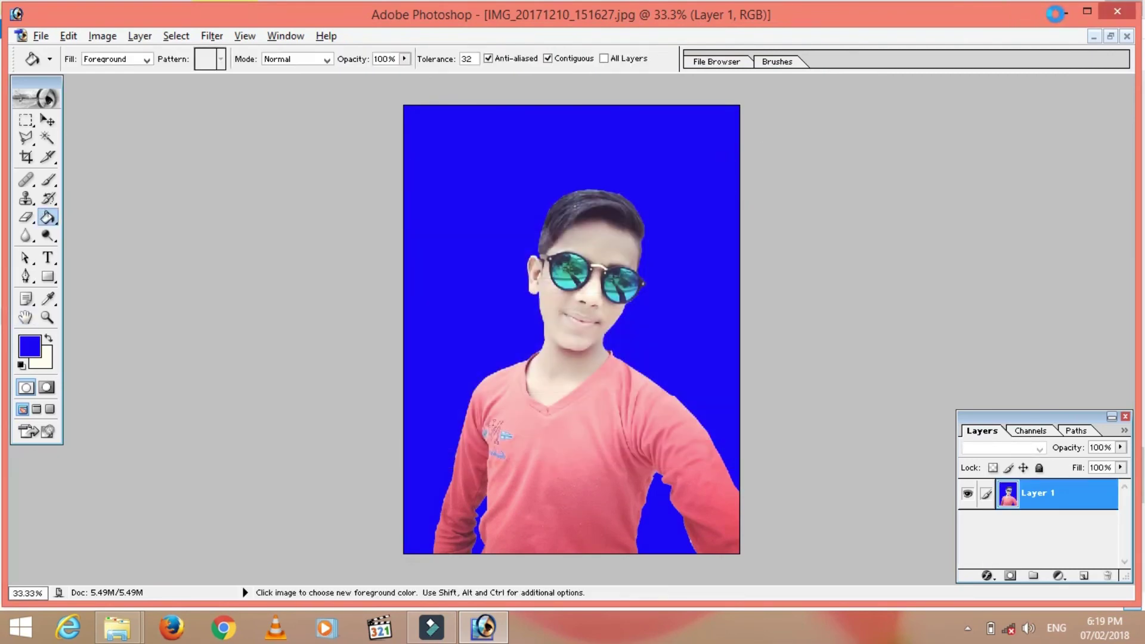
Minimize Photoshop and the Camera folder, then open the saved copy from the desktop
{"action": "left_click", "coordinate": [1064, 14]}
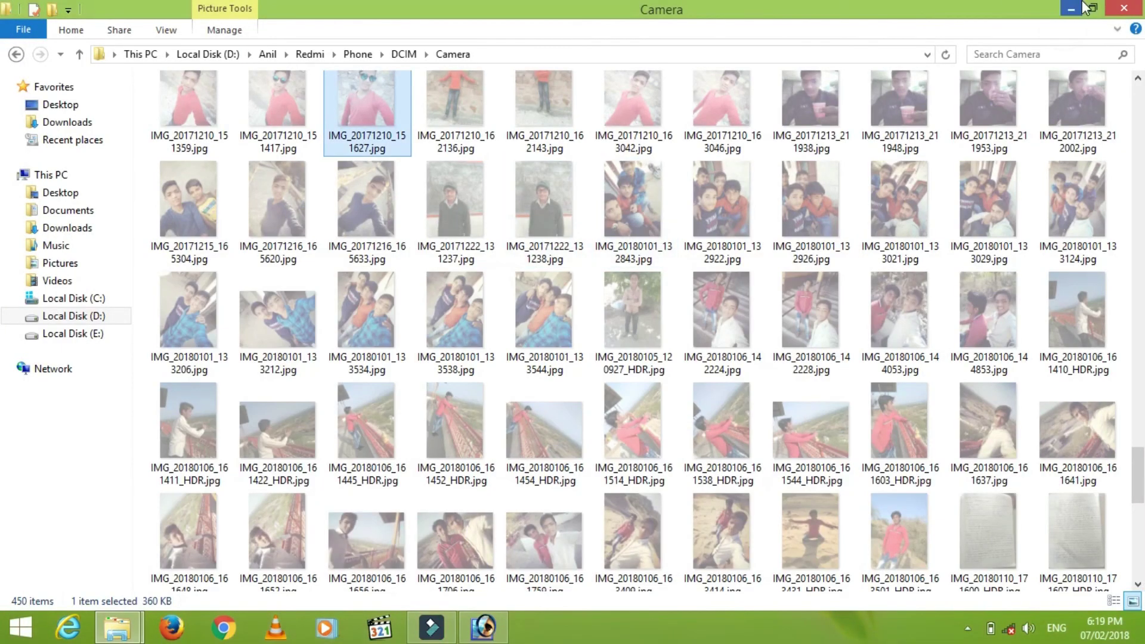
{"action": "left_click", "coordinate": [1068, 7]}
{"action": "double_click", "coordinate": [73, 560]}
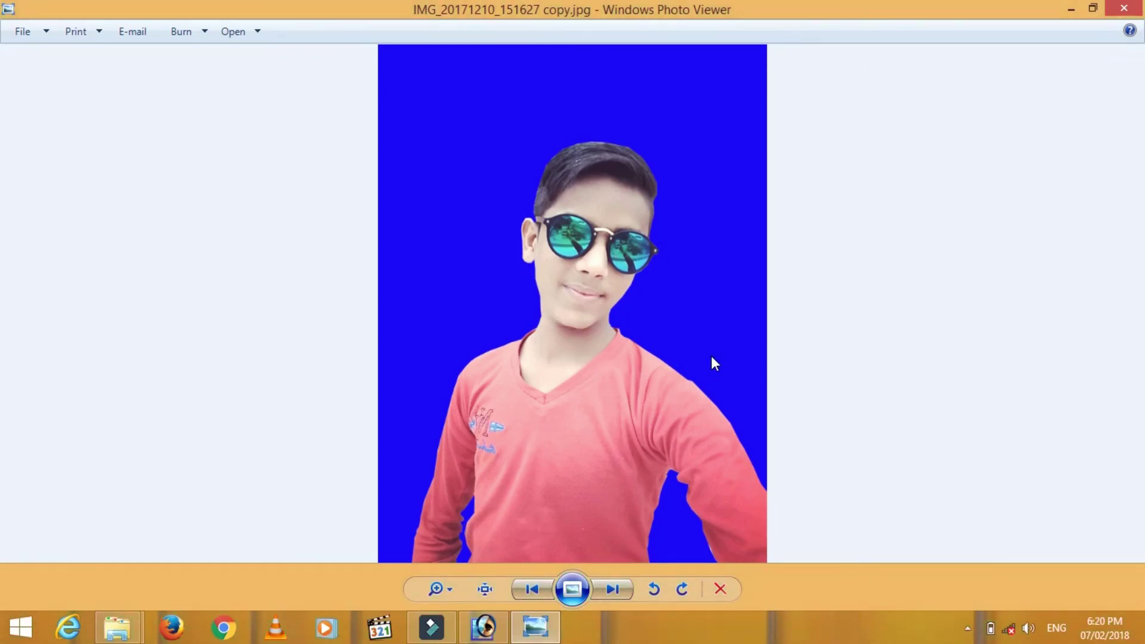
Minimize Windows Photo Viewer after checking the blue-background copy
{"action": "left_click", "coordinate": [1072, 8]}
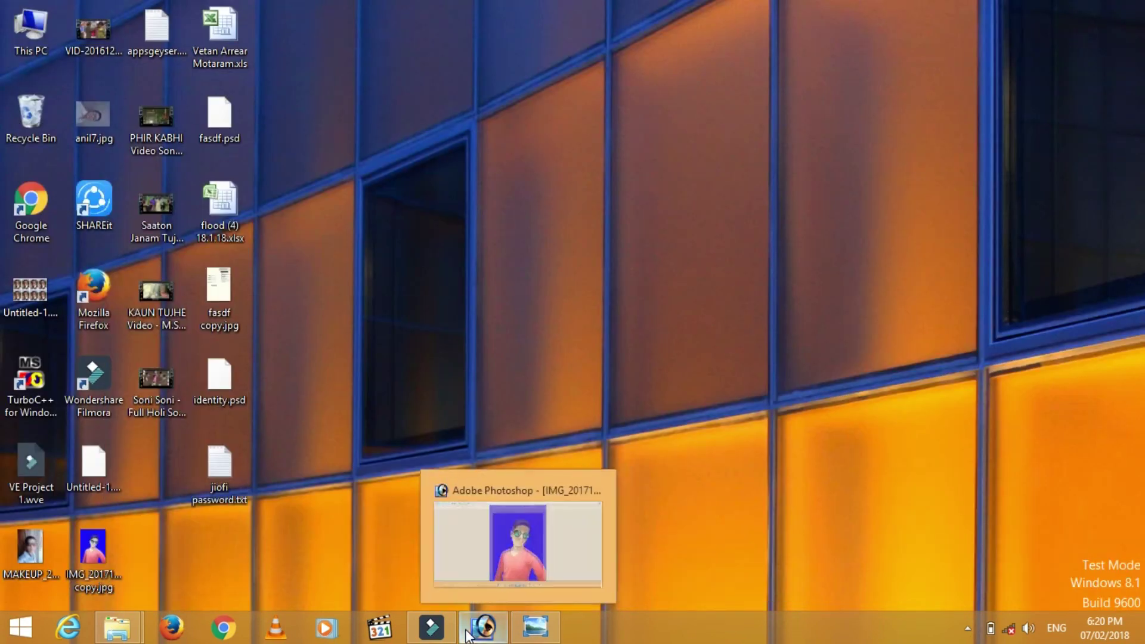